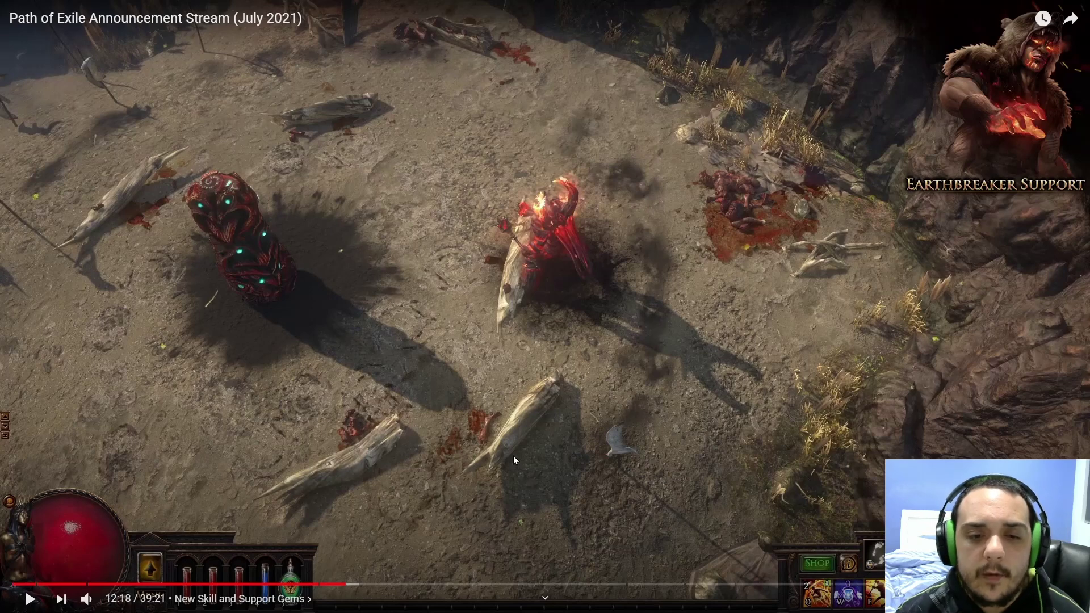
left_click(515, 460)
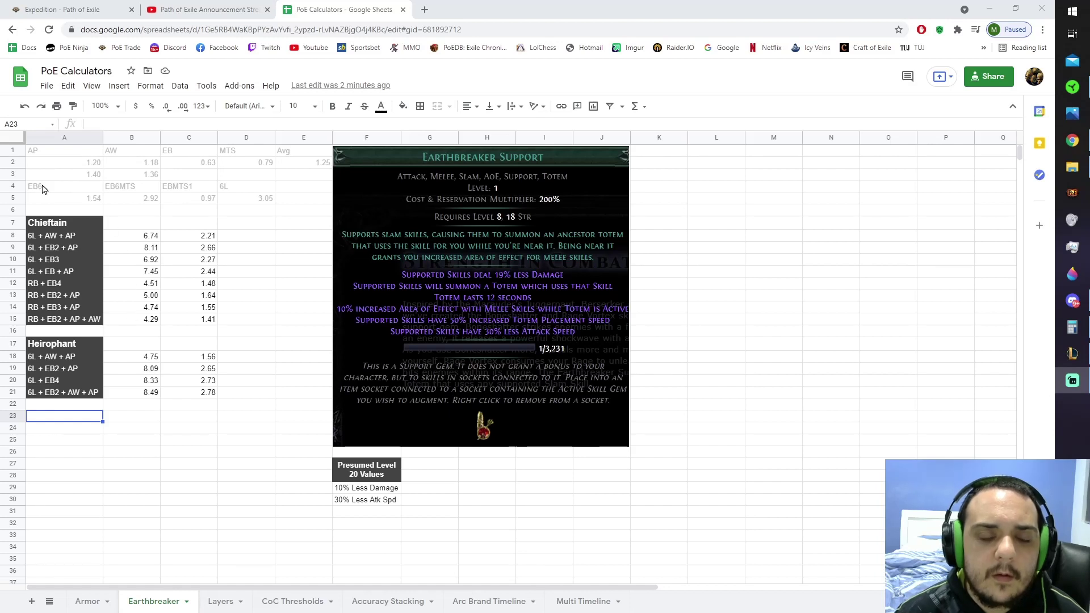
left_click(68, 406)
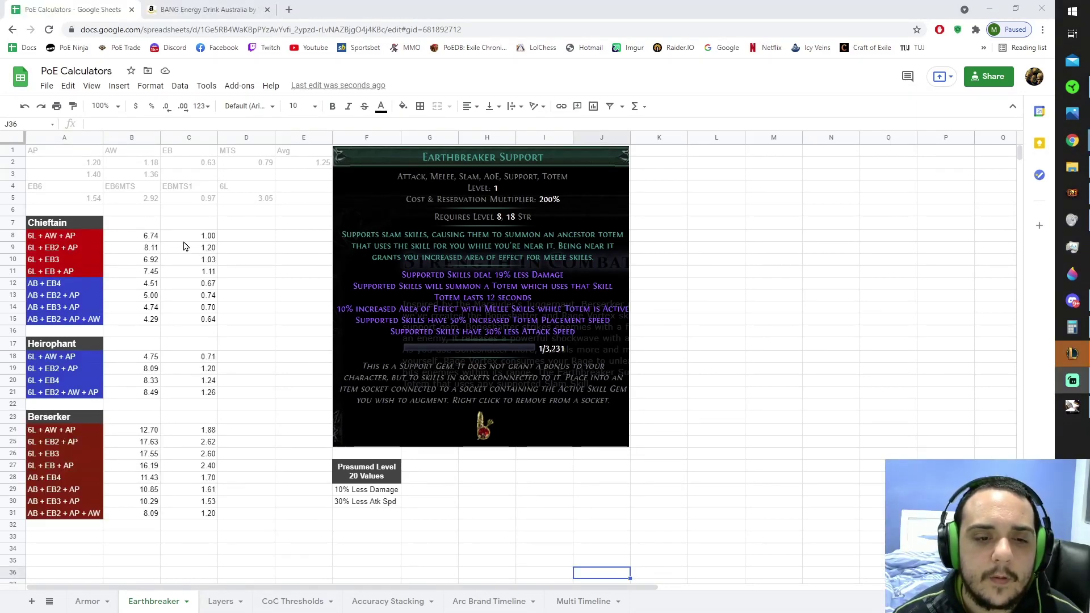
Examine the multipliers and relative values of the Chieftain 6L + AW + AP and 6L + EB2 + AP setups in rows 8 and 9
left_click(137, 239)
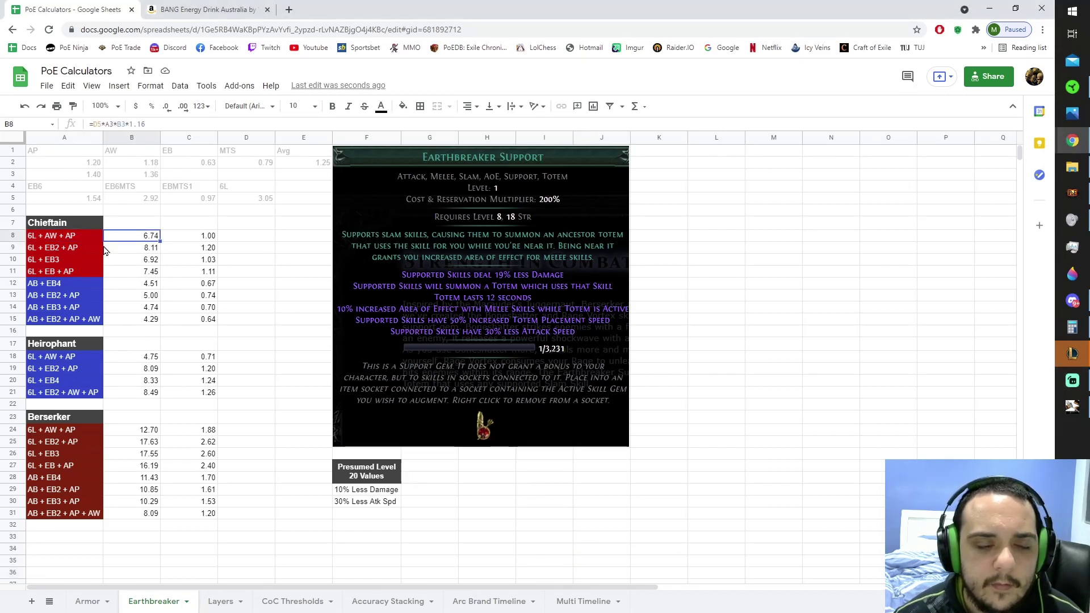
left_click(79, 238)
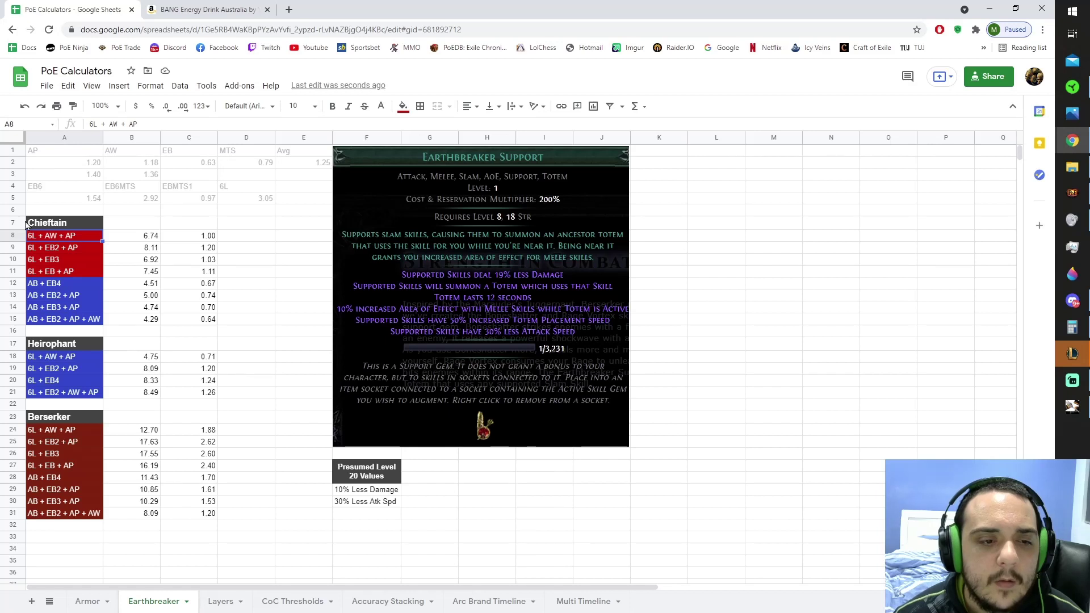
left_click(149, 239)
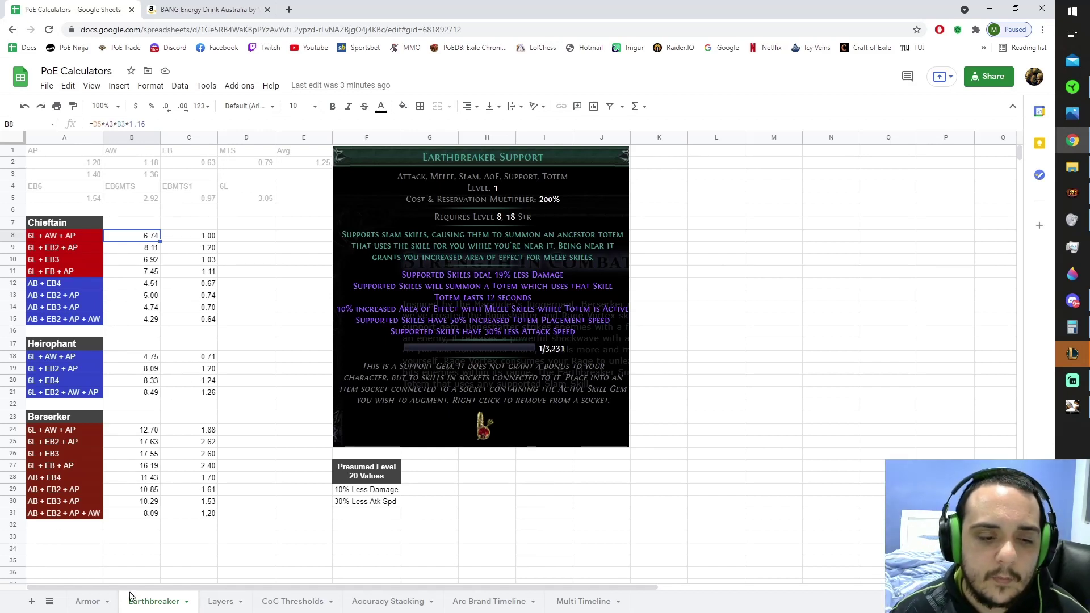
left_click(184, 239)
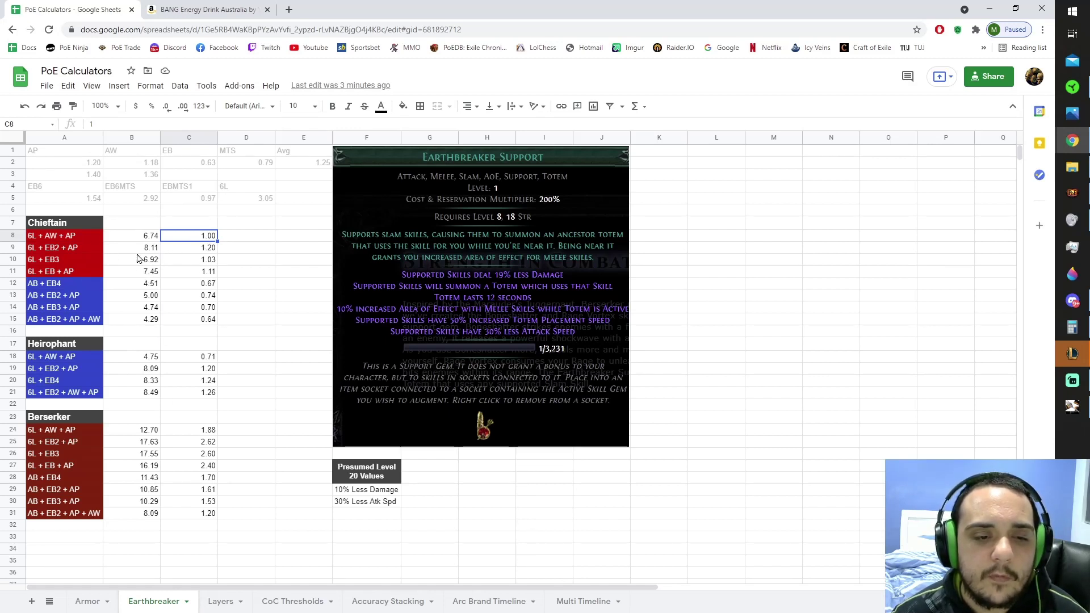
left_click(138, 254)
left_click(198, 252)
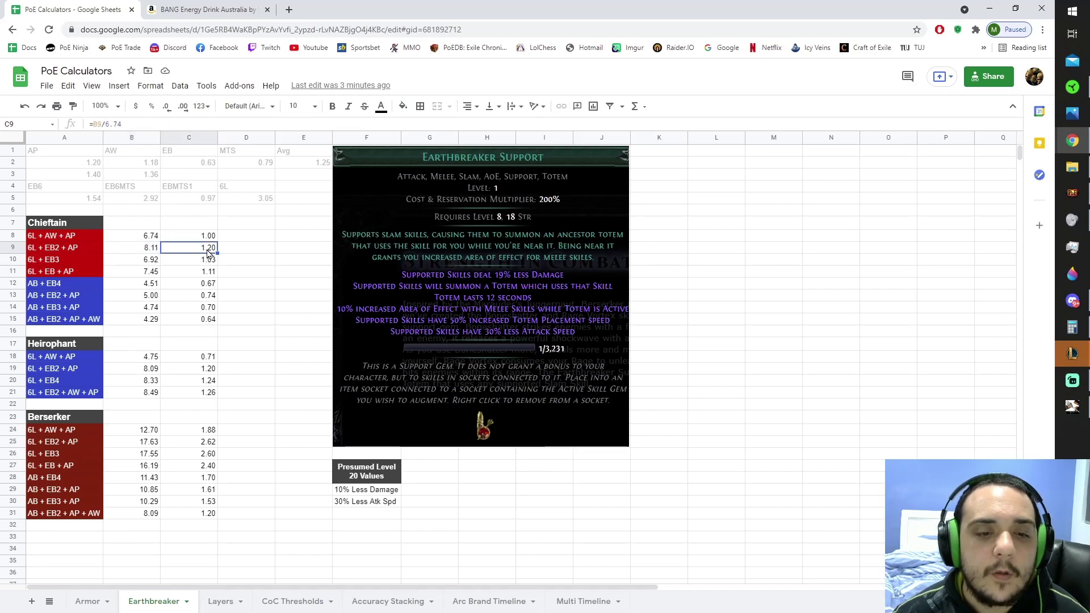
left_click(62, 253)
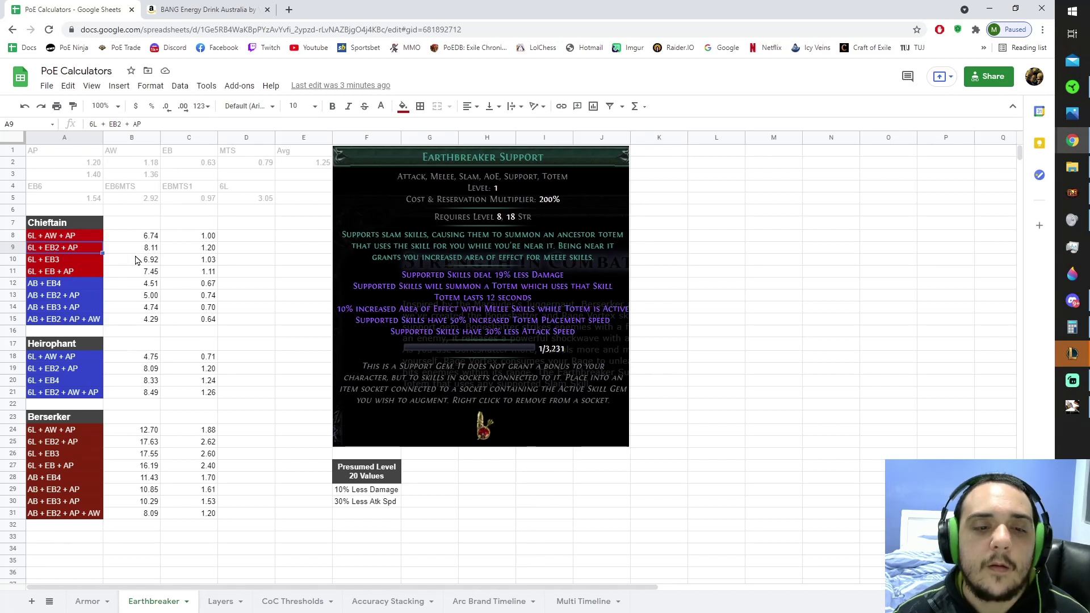
left_click(209, 238)
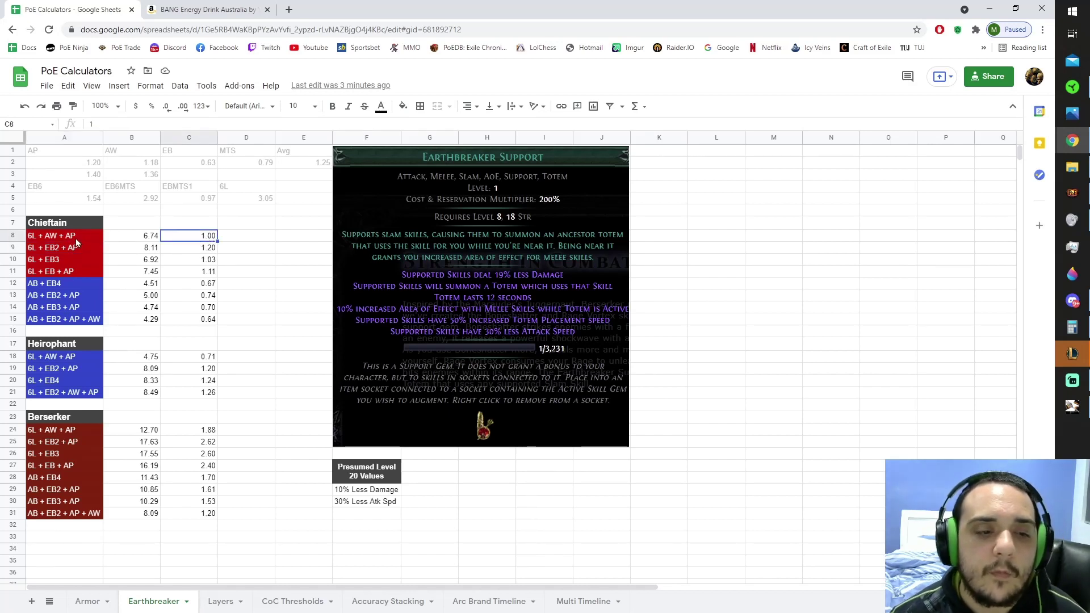
left_click(77, 246)
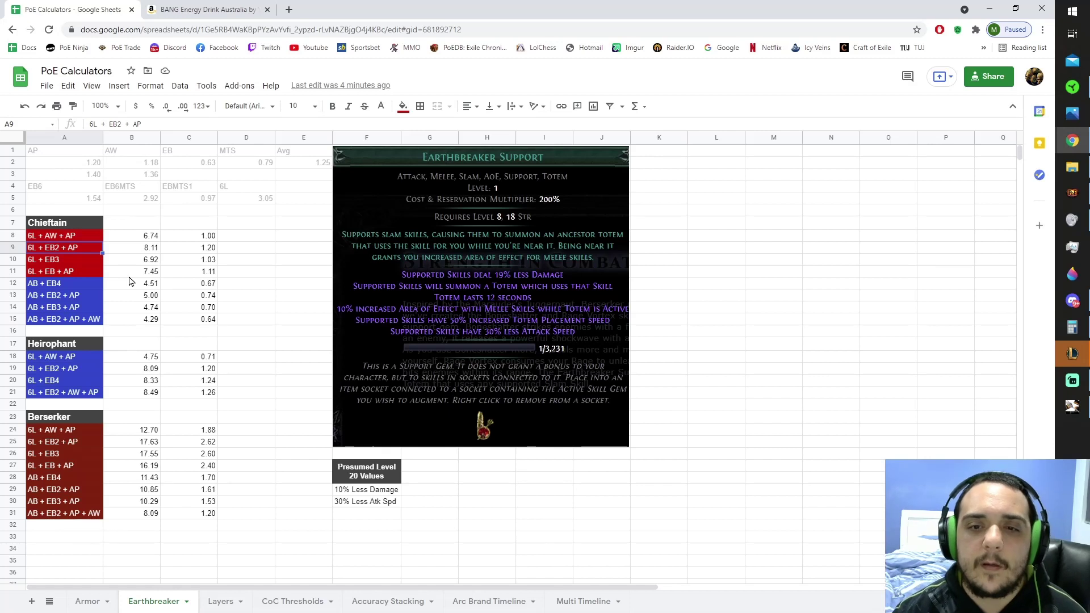
Examine the Chieftain AB + EB4 setup in row 12, checking its multiplier formula and its relative value
left_click(55, 283)
left_click(70, 319)
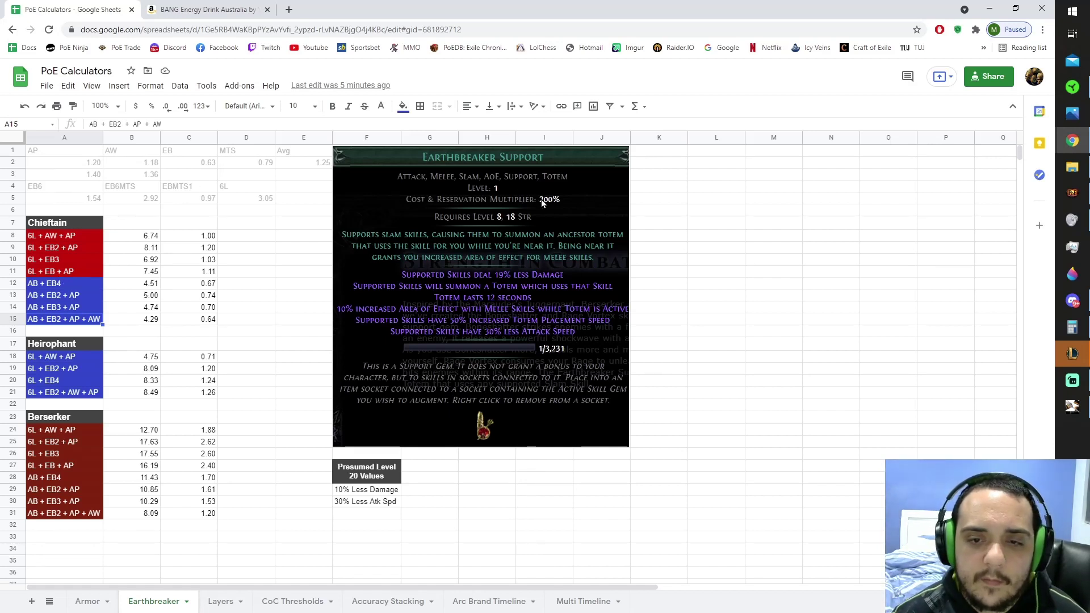
left_click(69, 286)
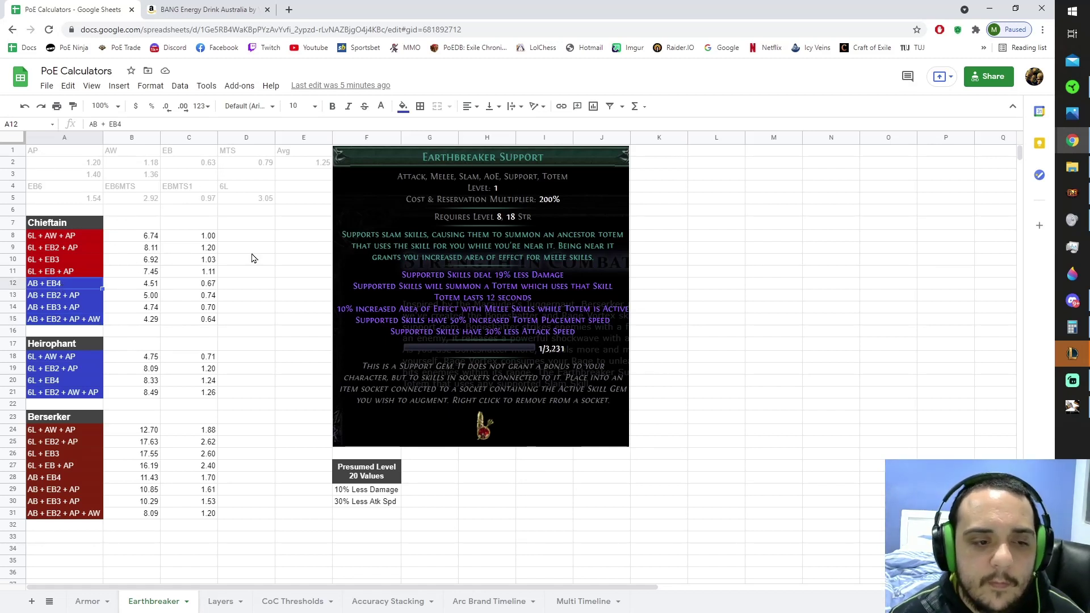
left_click(145, 289)
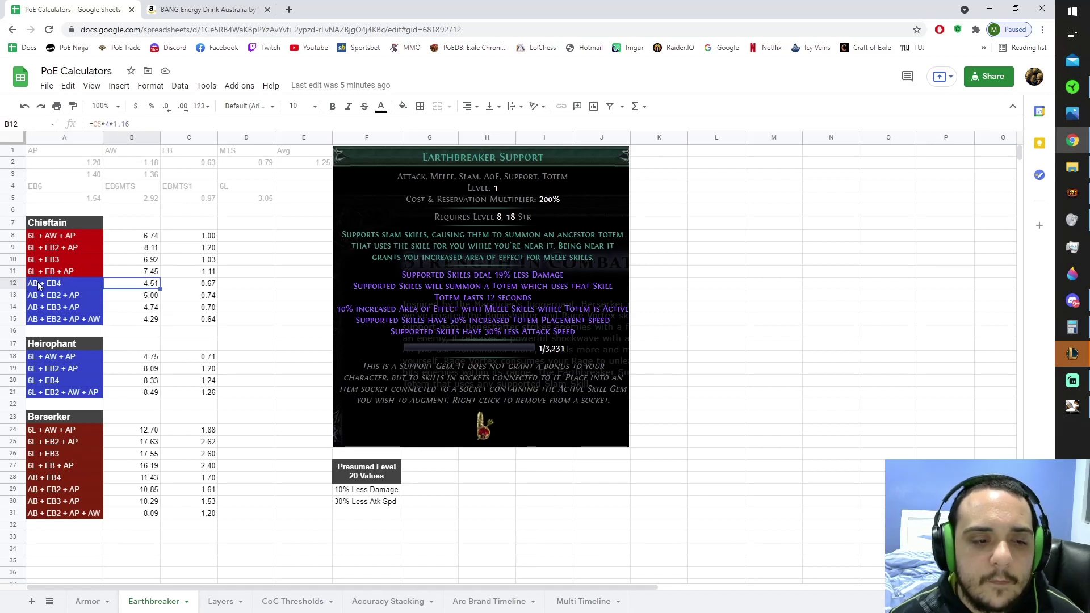
left_click(45, 290)
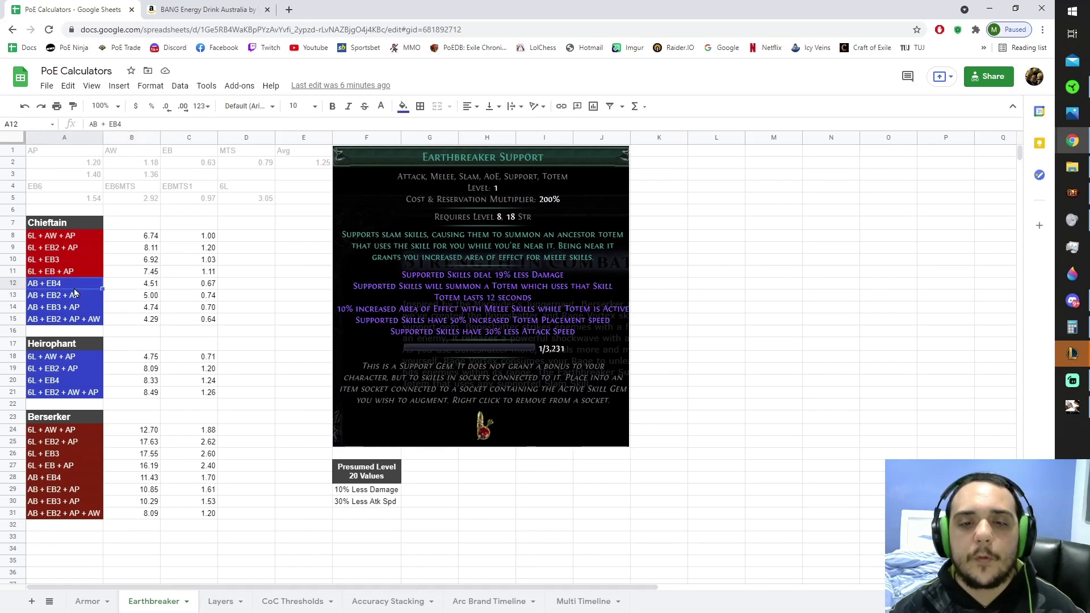
left_click(139, 286)
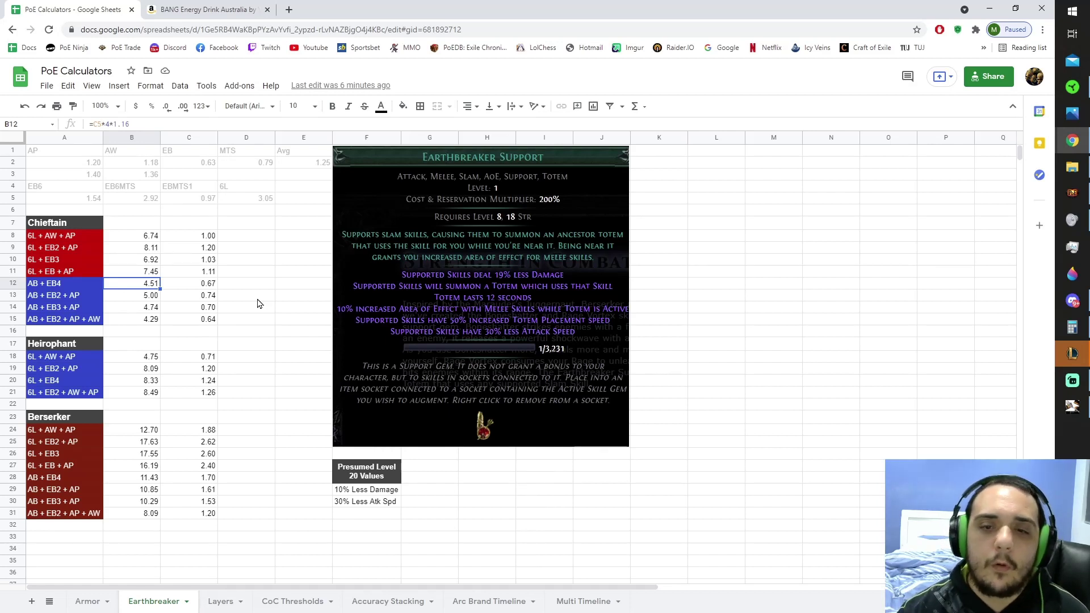
left_click(207, 287)
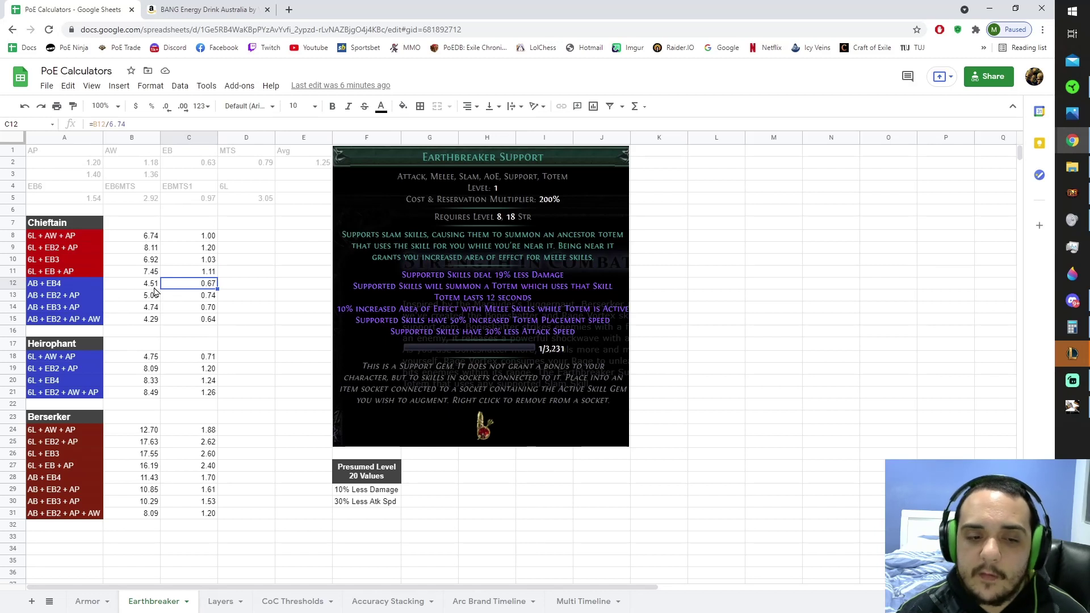
Compare the relative values of the four Chieftain AB setups in rows 12 to 15
left_click(72, 300)
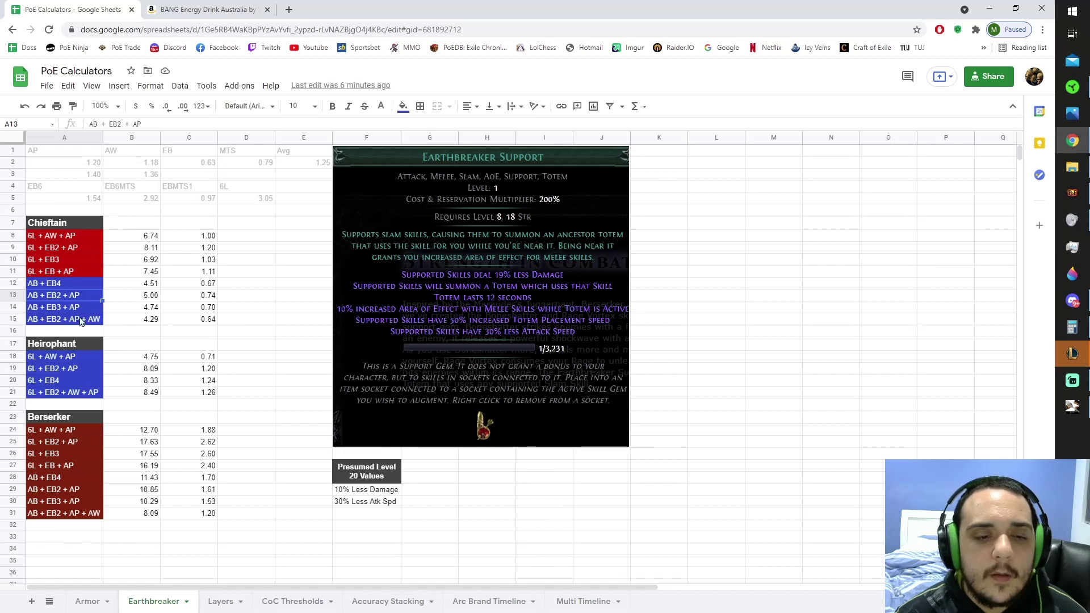
left_click(195, 298)
left_click(199, 322)
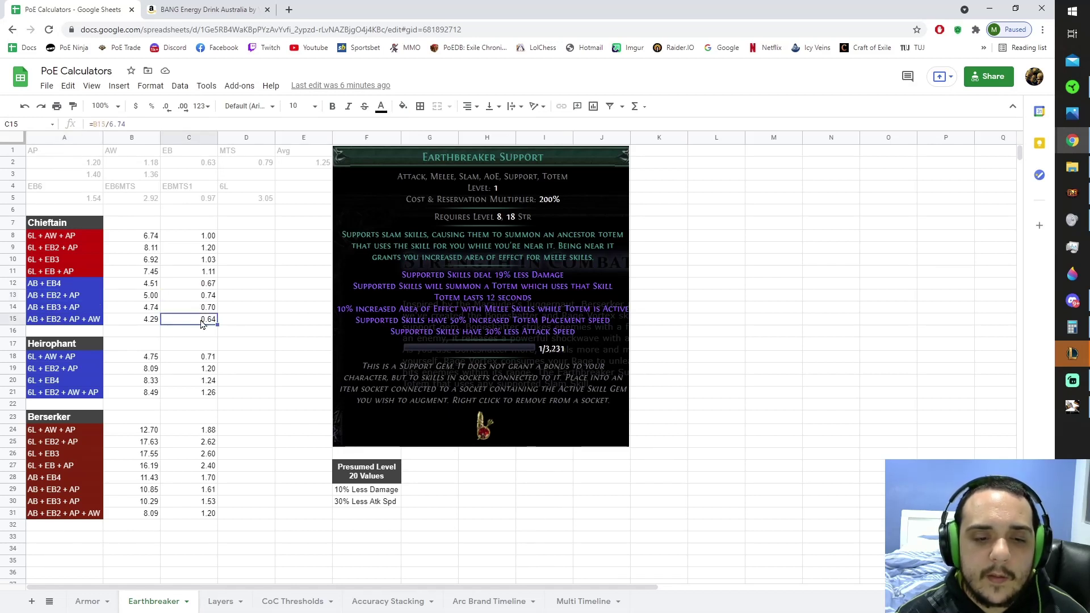
left_click(72, 301)
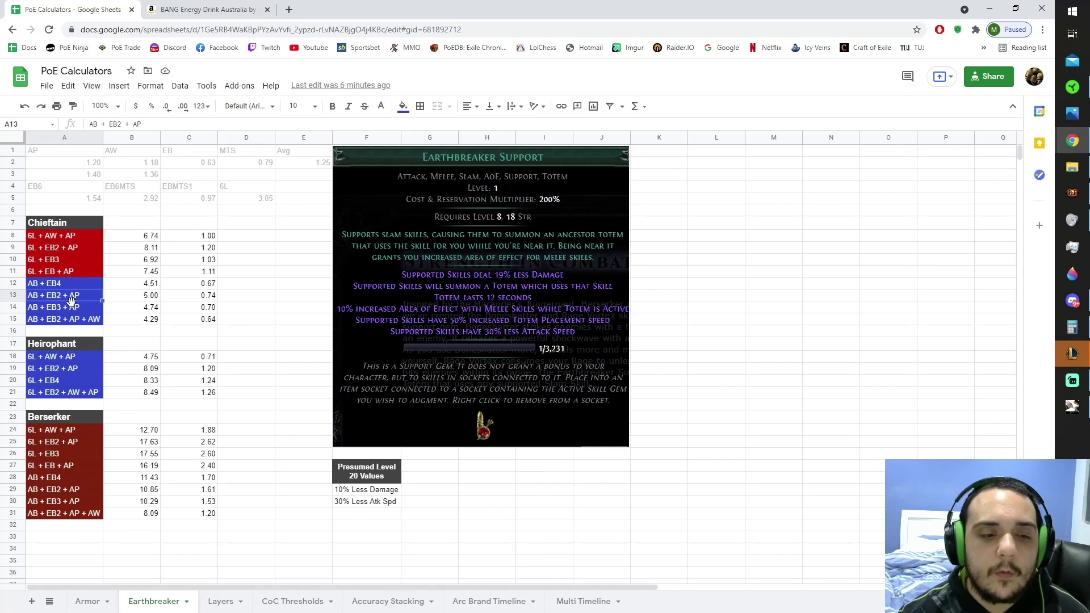
left_click(81, 307)
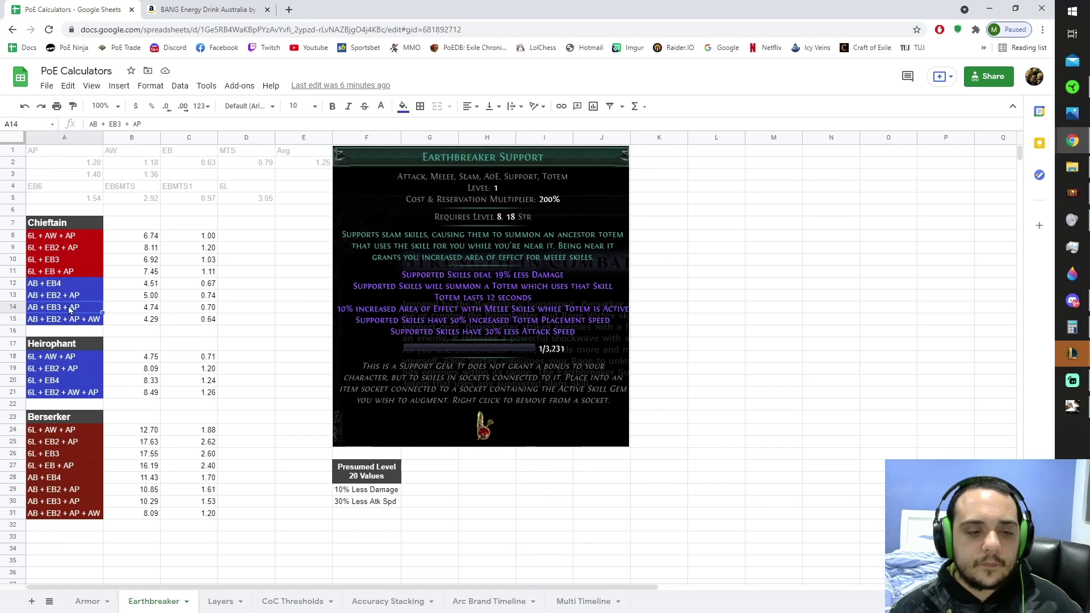
left_click(58, 299)
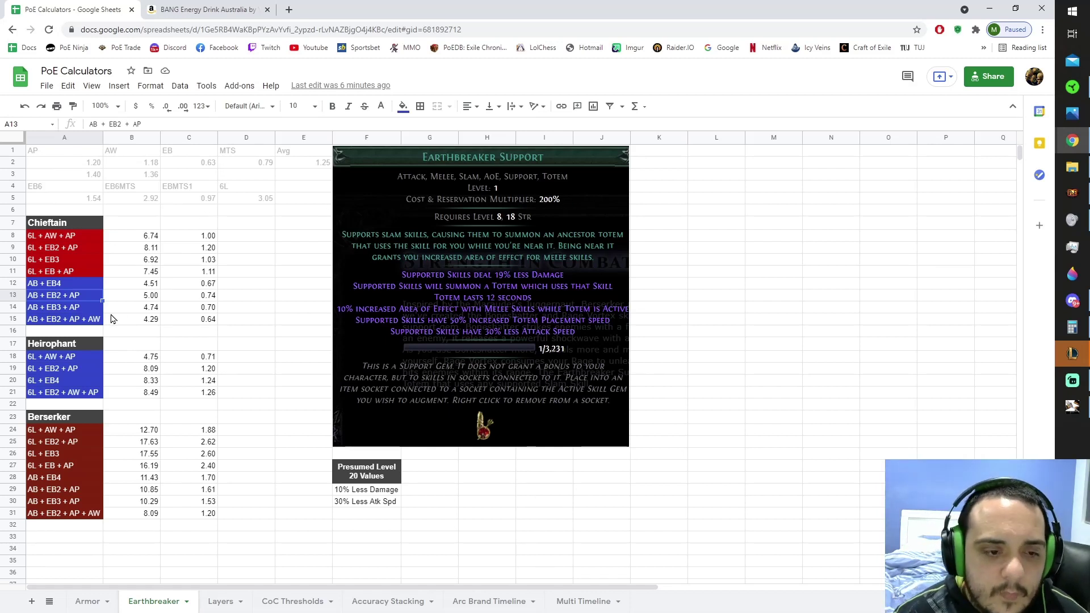
left_click(199, 297)
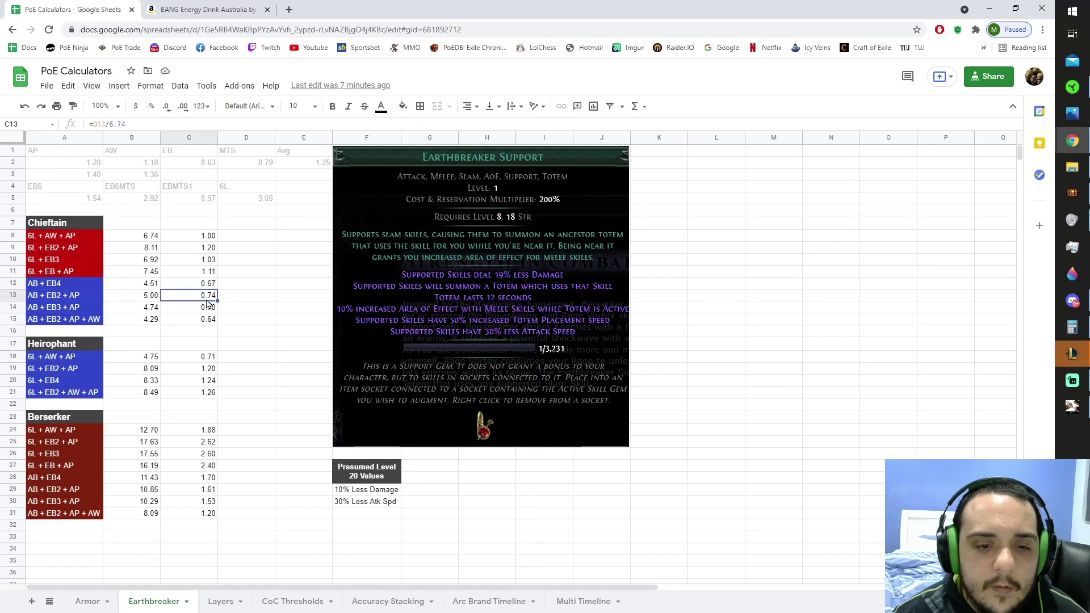
left_click(44, 288)
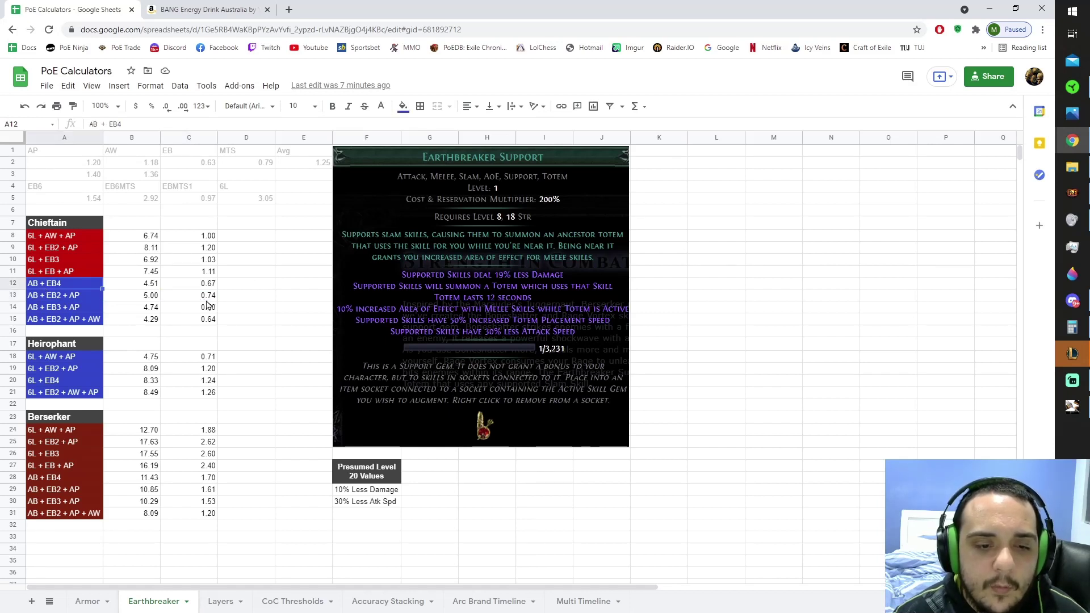
left_click_drag(207, 284, 45, 329)
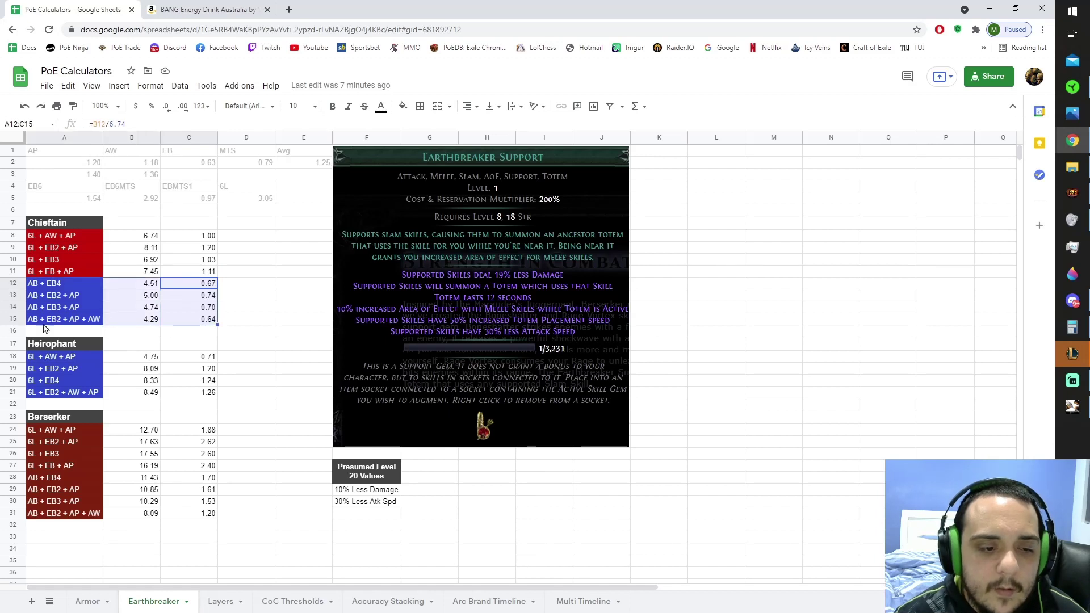
left_click(244, 298)
Review the relative values in column C for the Heirophant setups and the Berserker setups
left_click_drag(203, 361, 196, 397)
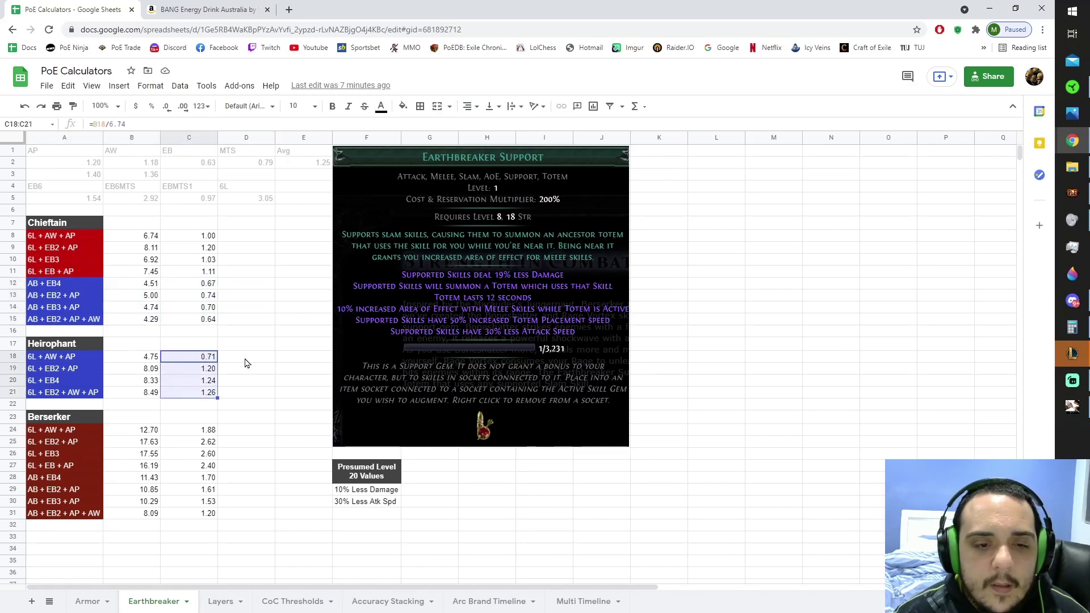
left_click(210, 370)
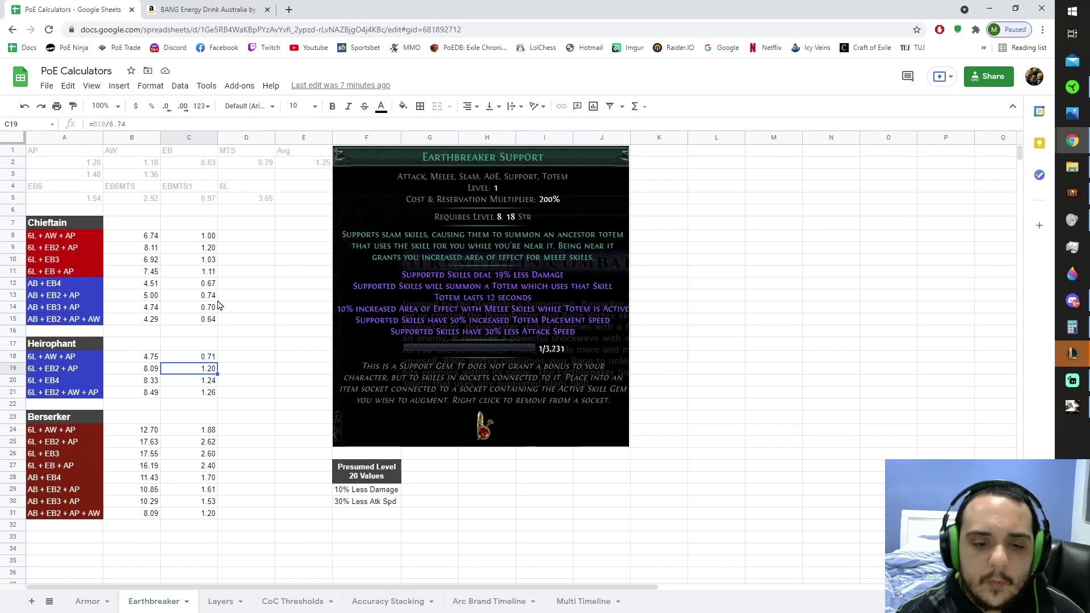
left_click_drag(198, 445, 196, 504)
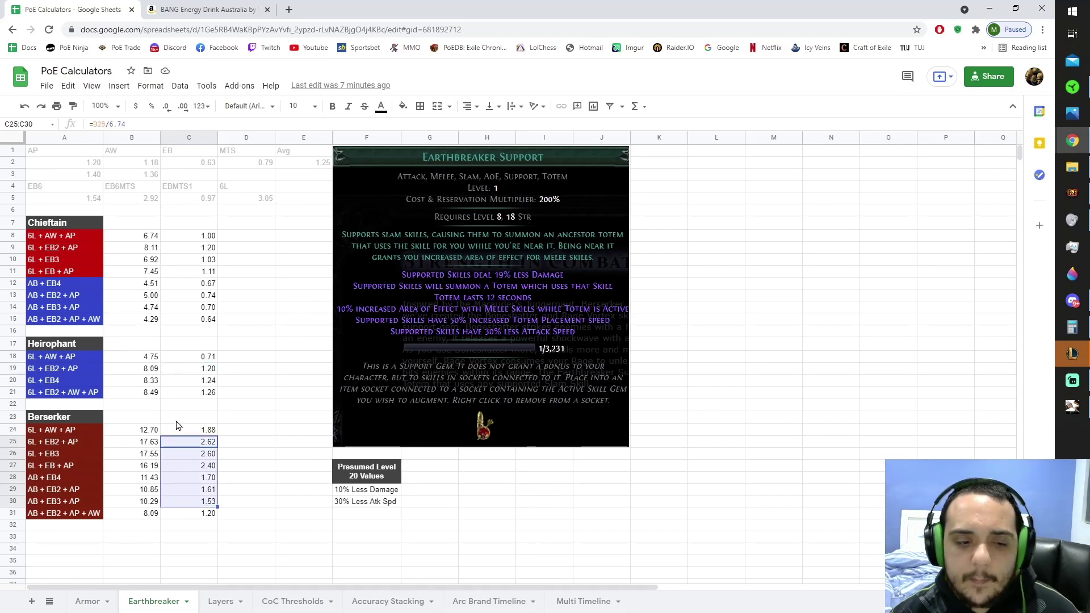
left_click(191, 386)
left_click(248, 386)
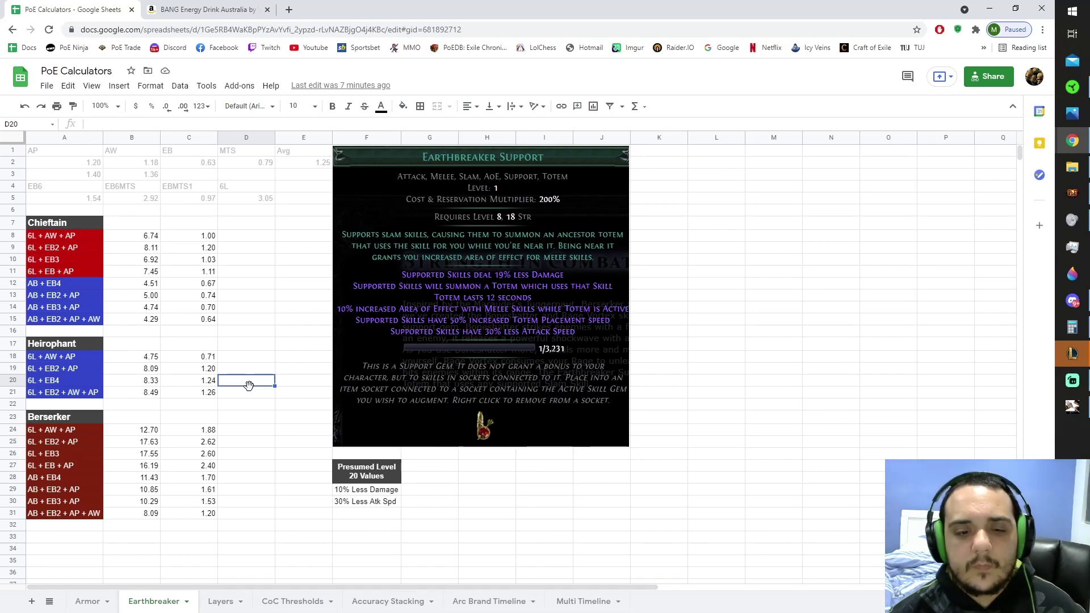
Compare the Heirophant setups in rows 18 to 21, especially 6L + EB2 + AW + AP, with the Chieftain 6L + EB2 + AP setup
left_click(190, 358)
left_click_drag(189, 361, 134, 396)
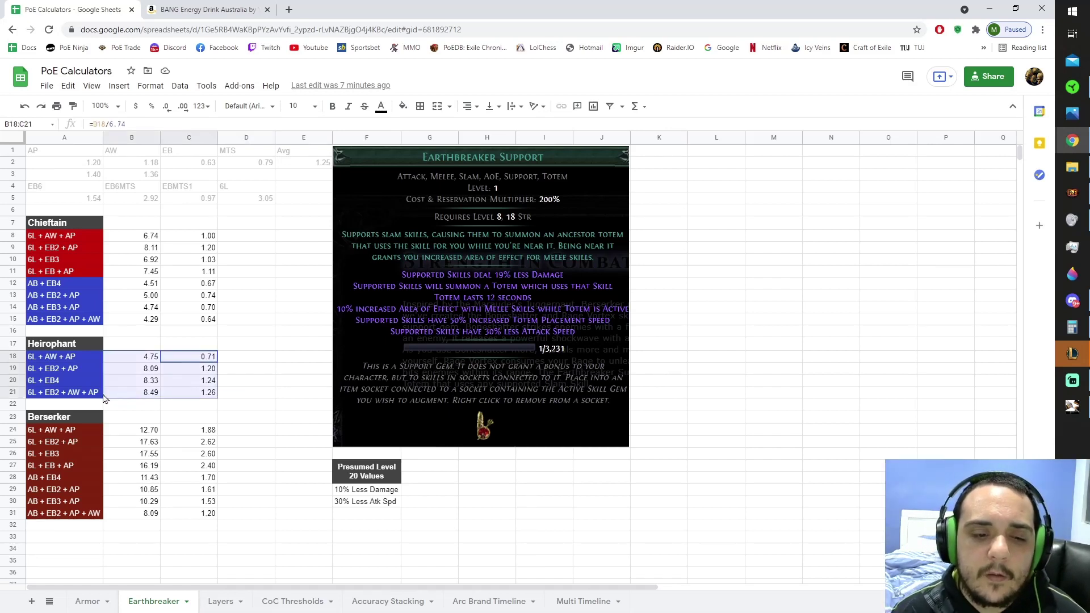
left_click(217, 375)
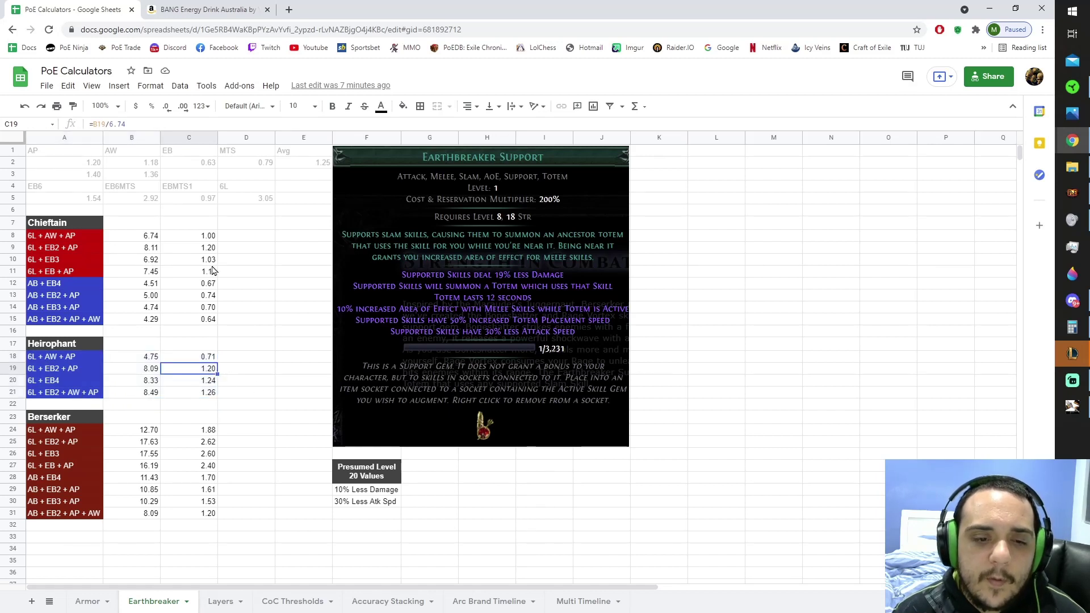
left_click(215, 250)
left_click(214, 394)
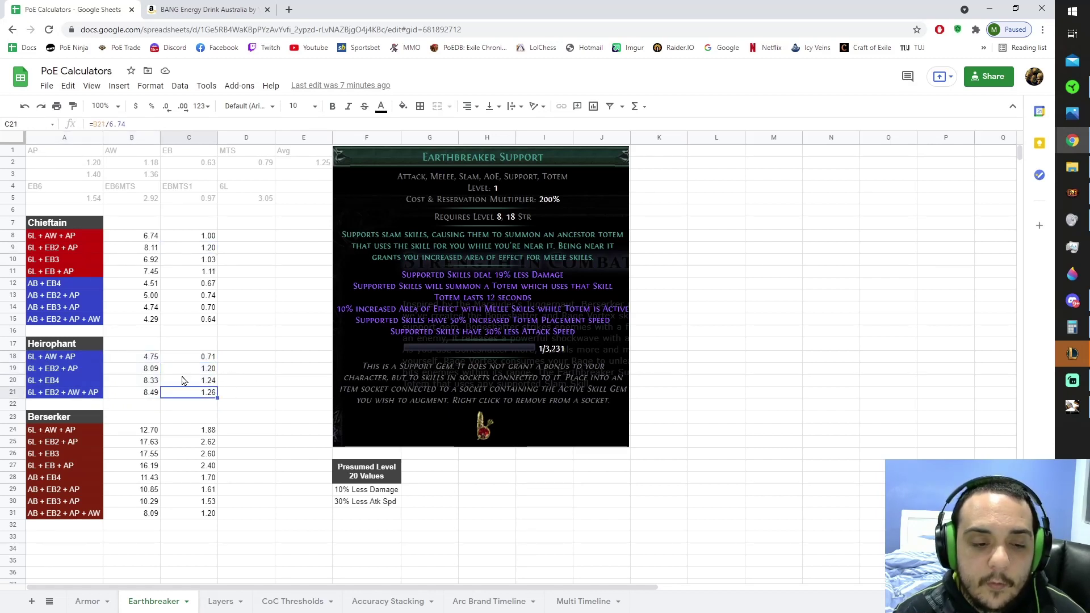
left_click(63, 392)
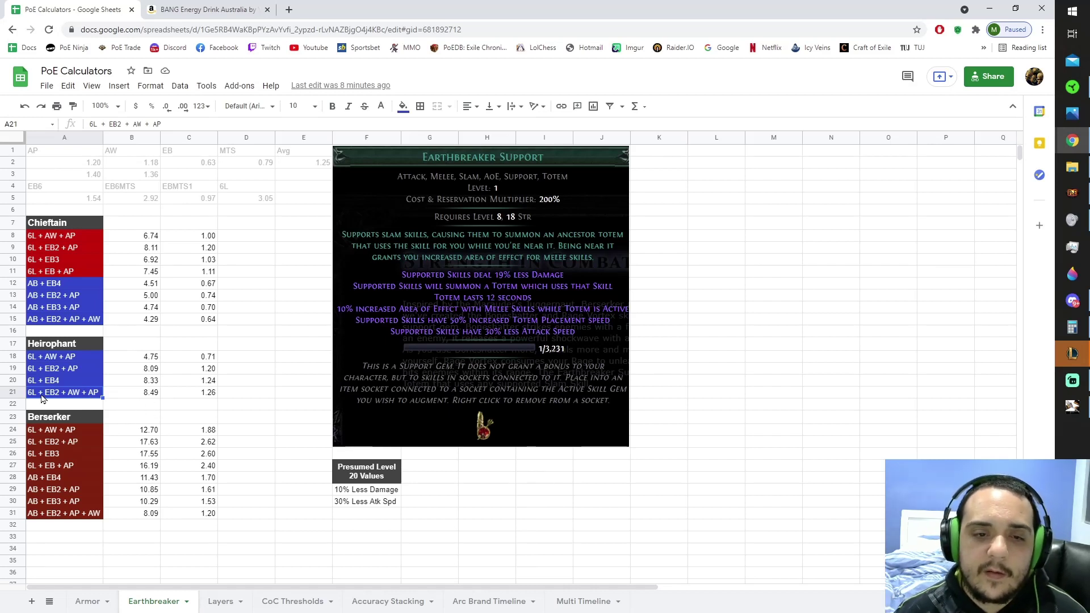
left_click(206, 385)
left_click(192, 248)
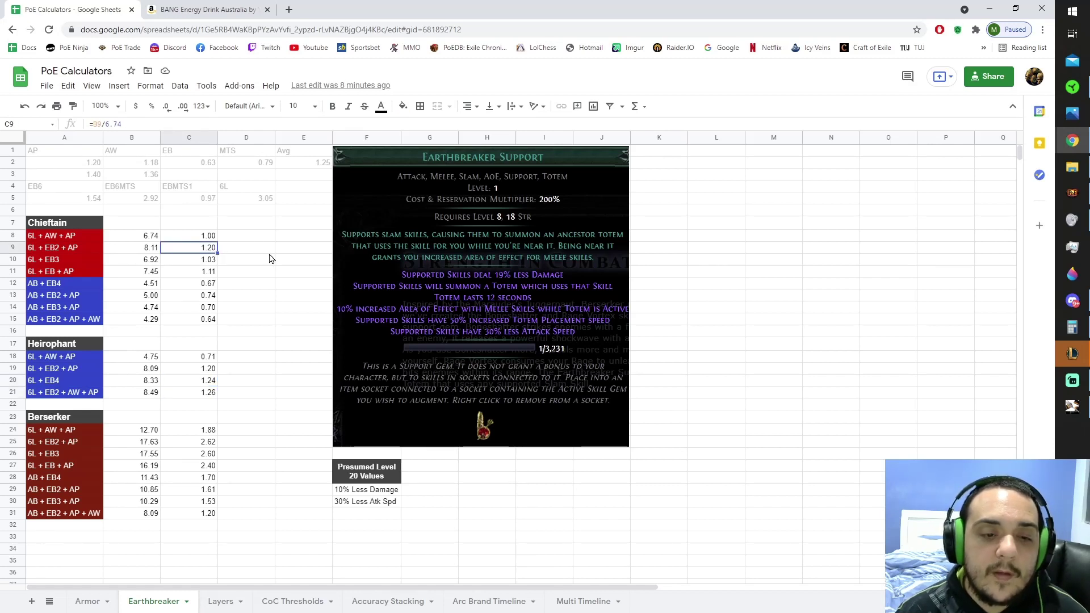
left_click(195, 394)
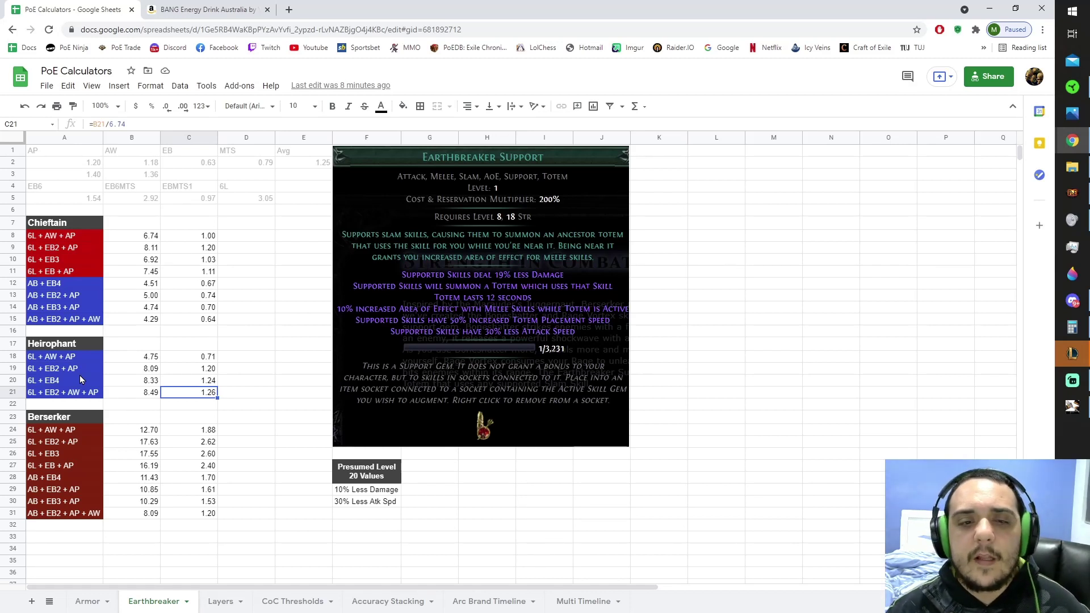
left_click(206, 250)
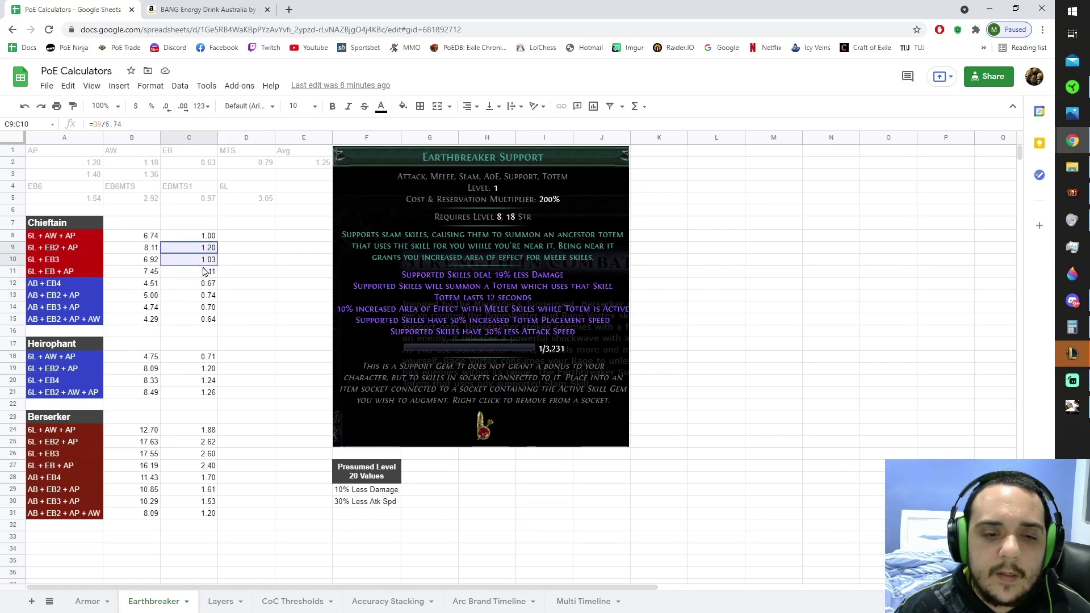
Compare the multipliers and relative values of the Heirophant setups in rows 18 to 21, especially 6L + EB4 and 6L + EB2 + AW + AP
left_click(151, 382)
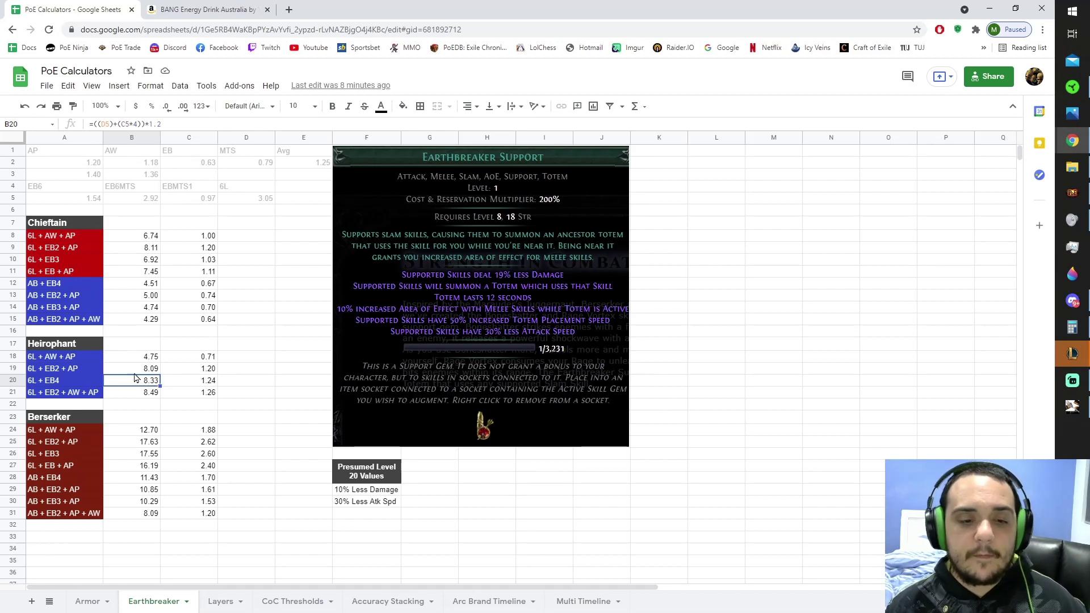
left_click_drag(149, 357, 151, 392)
left_click(151, 392)
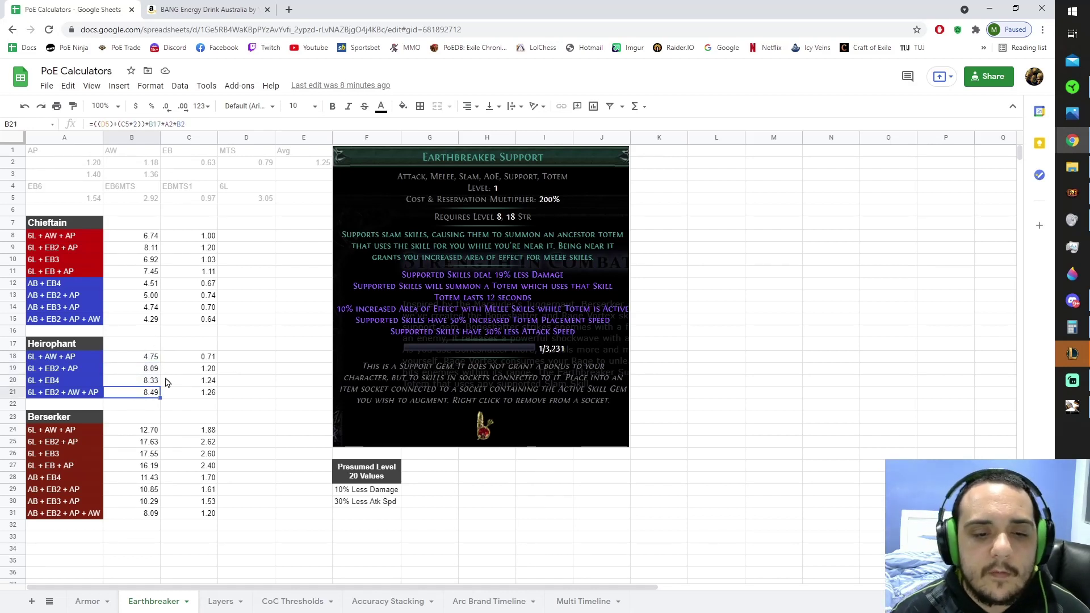
left_click(256, 353)
left_click(211, 382)
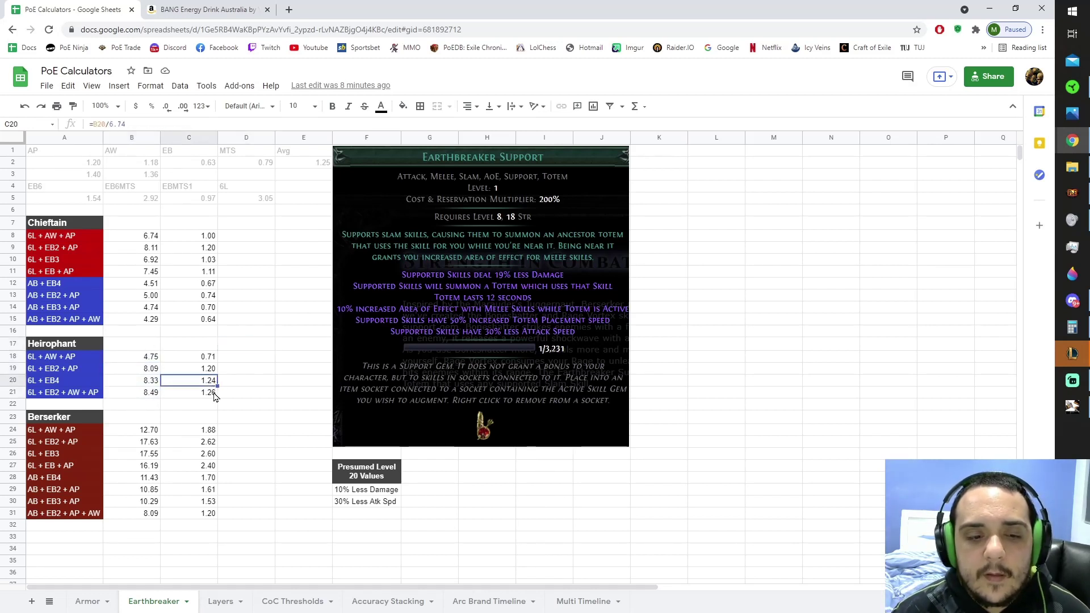
left_click(209, 394)
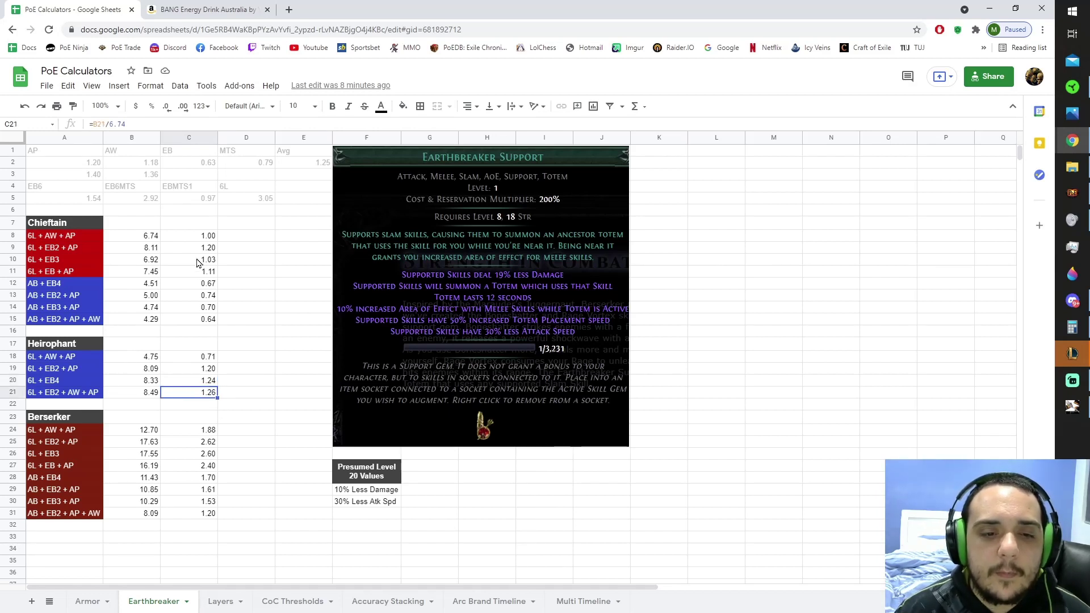
left_click(226, 382)
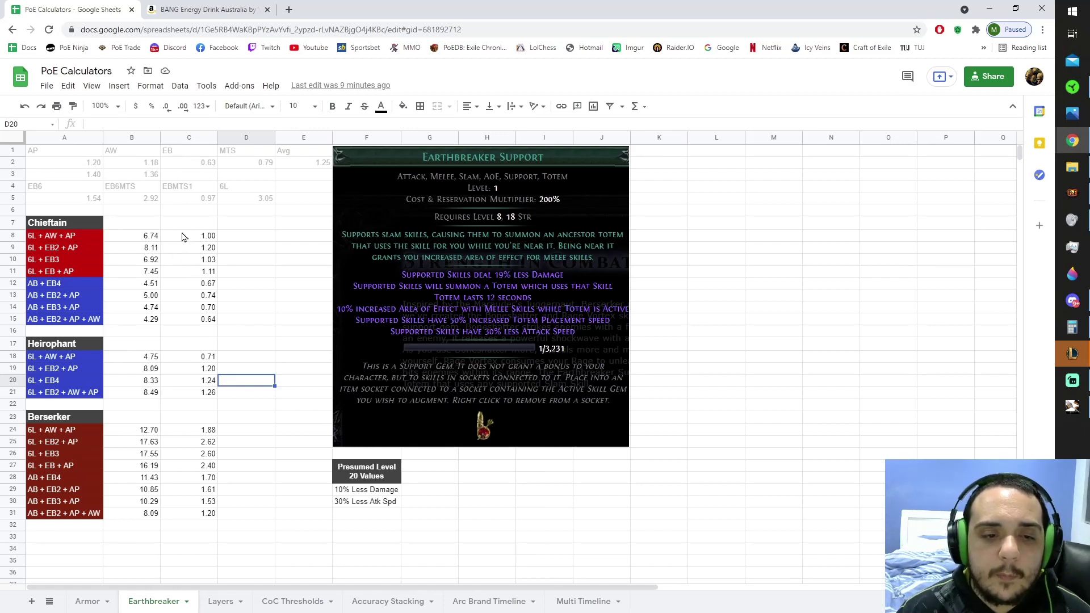
Review the relative values of the Chieftain 6L setups in rows 8 to 11, focusing on 6L + EB2 + AP in row 9
left_click_drag(185, 236, 185, 276)
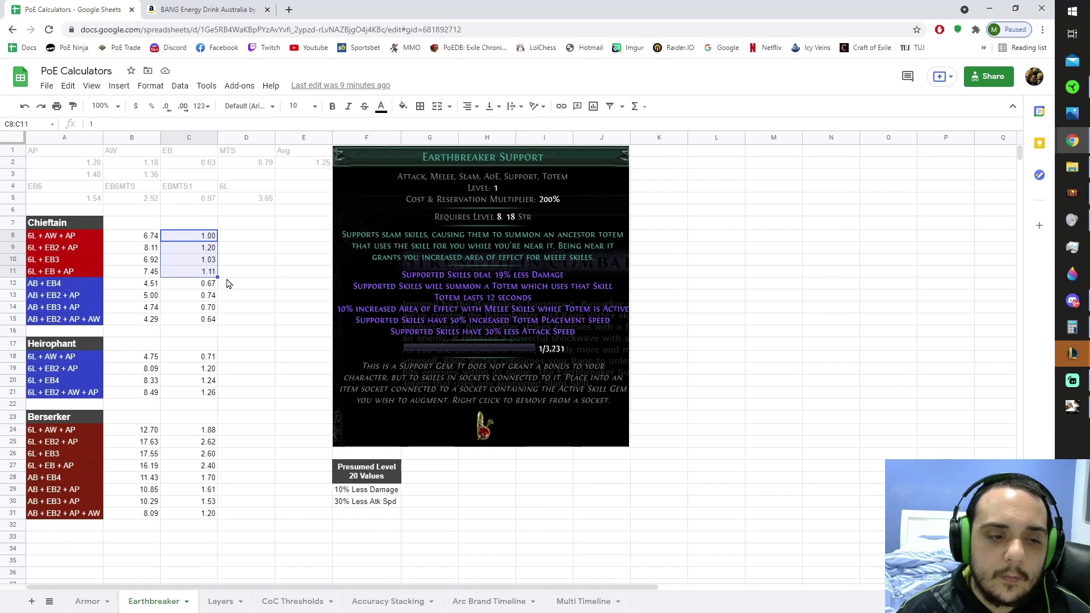
left_click(246, 266)
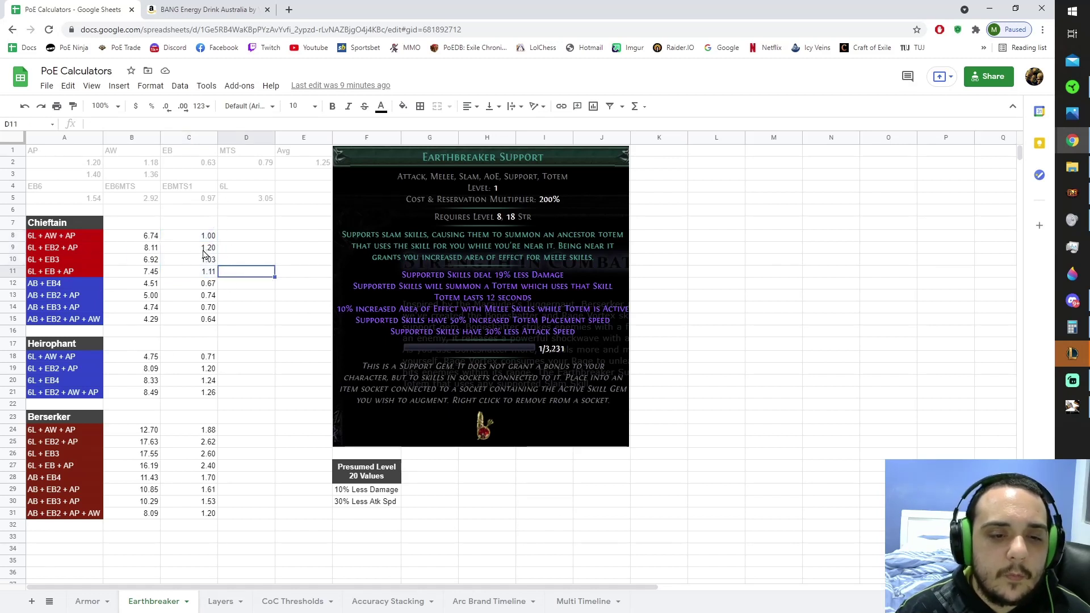
left_click_drag(206, 253, 48, 253)
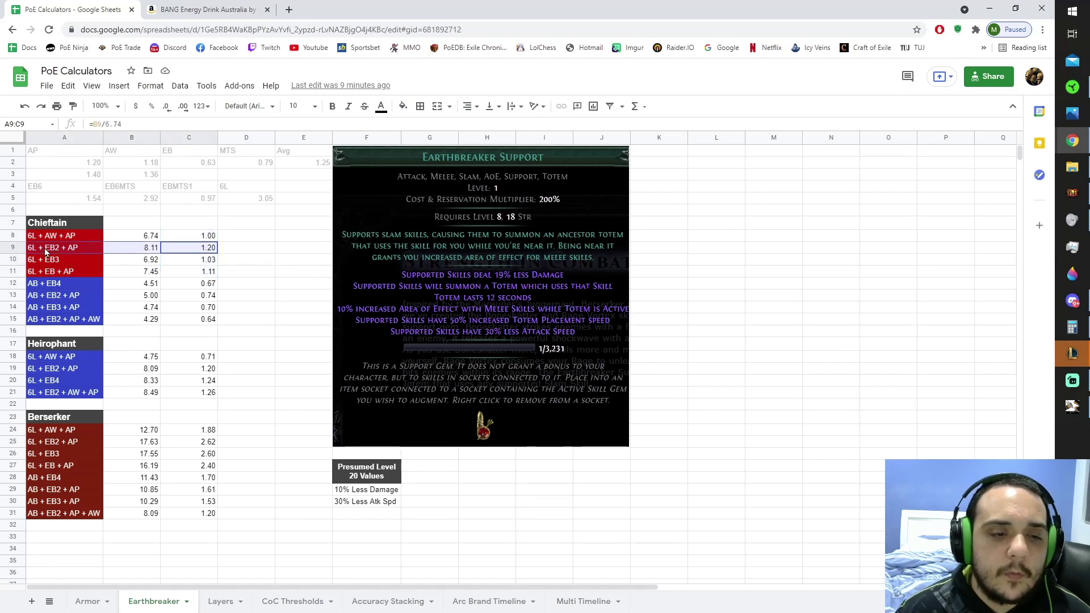
left_click(229, 254)
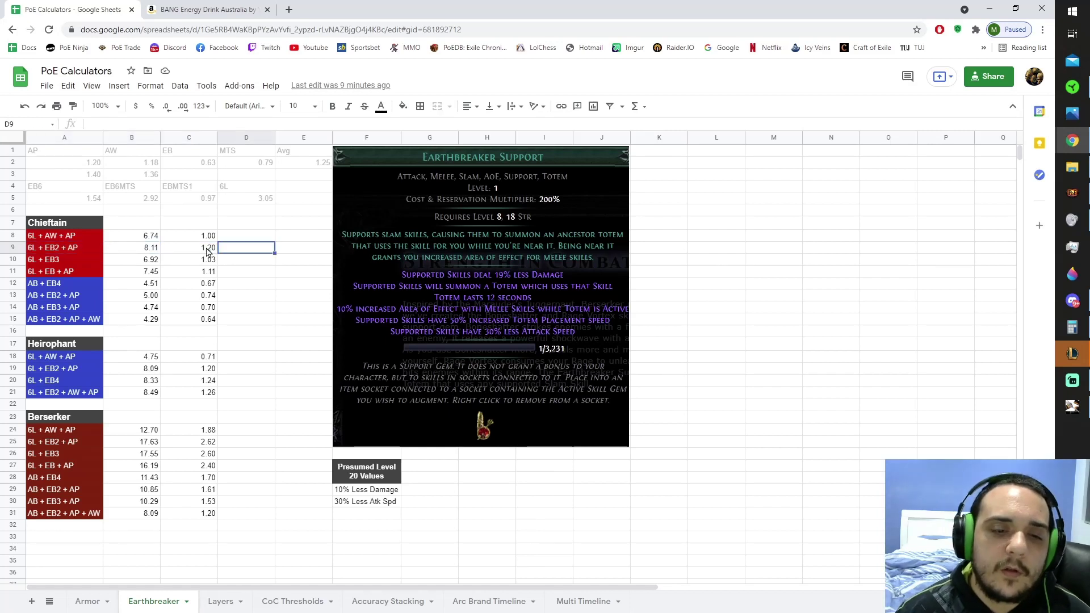
left_click_drag(210, 253, 65, 249)
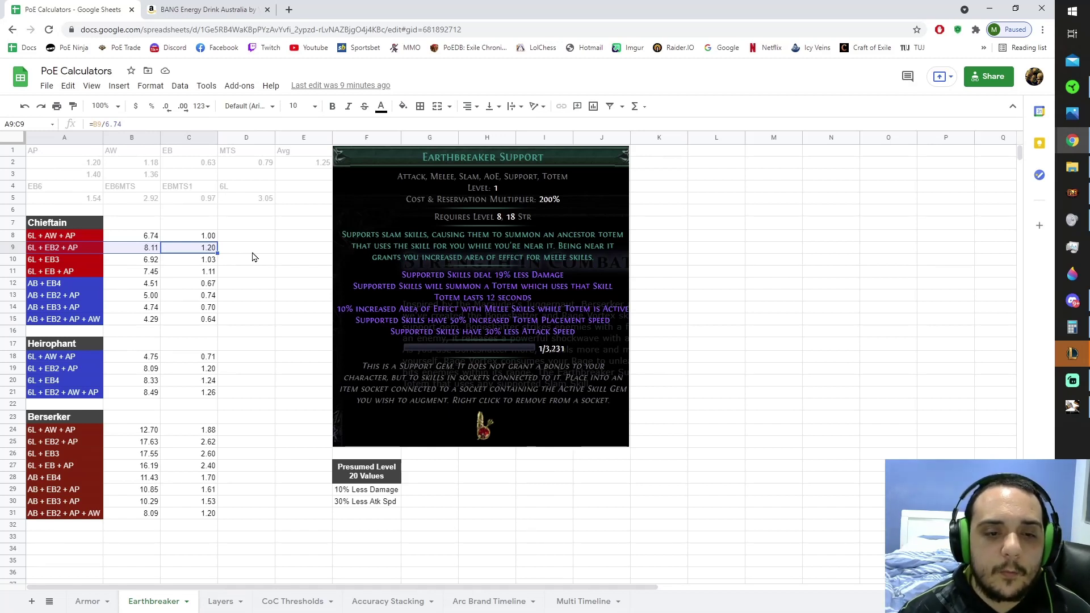
left_click(174, 253)
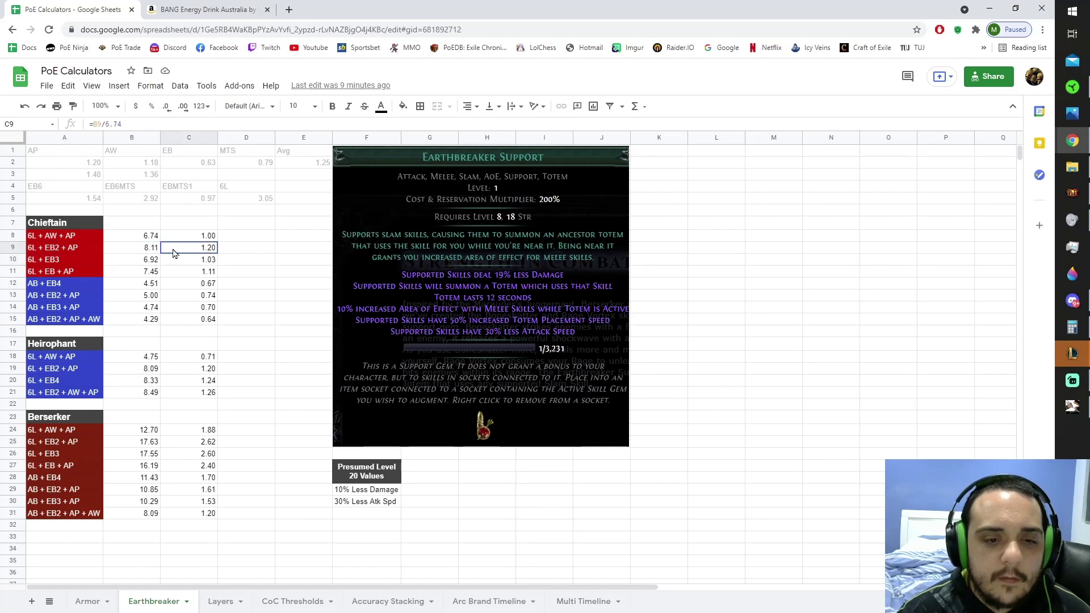
left_click_drag(174, 253, 65, 258)
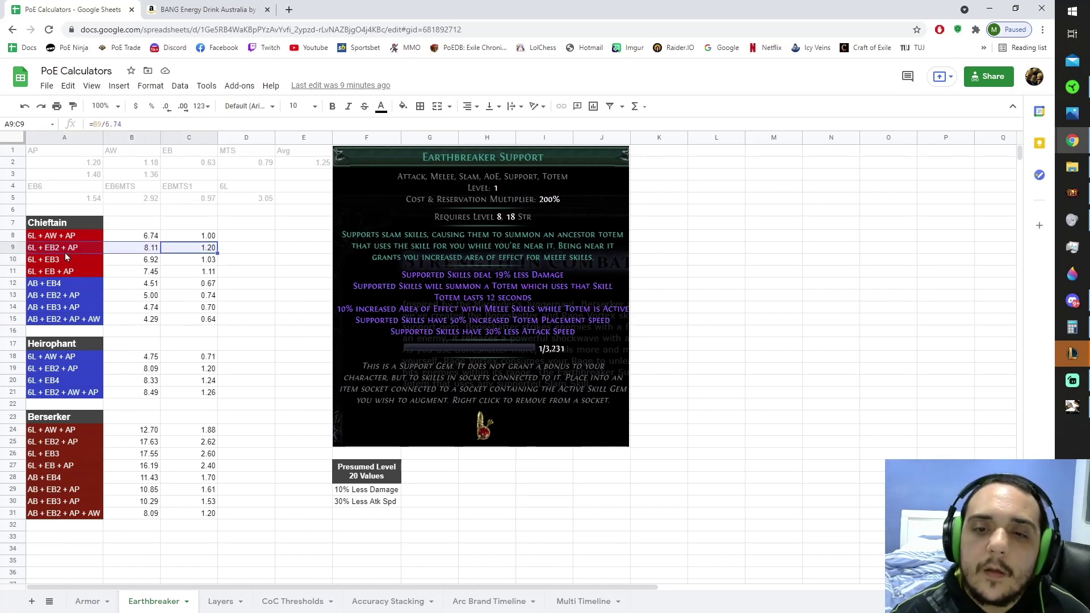
left_click(243, 250)
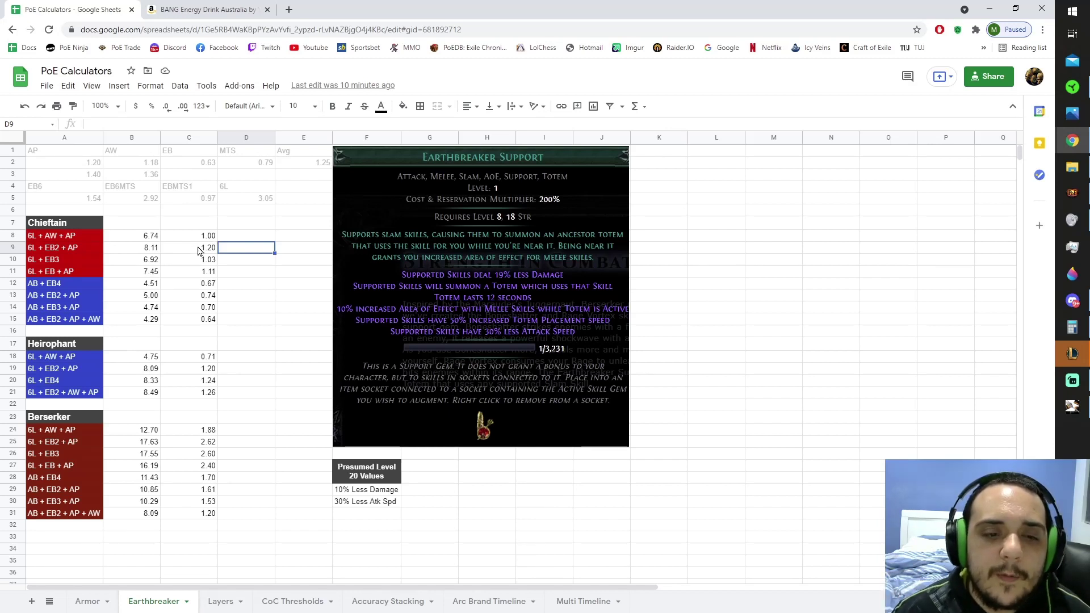
Examine the whole Chieftain block in rows 8 to 15 and compare its 6L + EB2 + AP setup with the Berserker block
left_click_drag(180, 239, 107, 322)
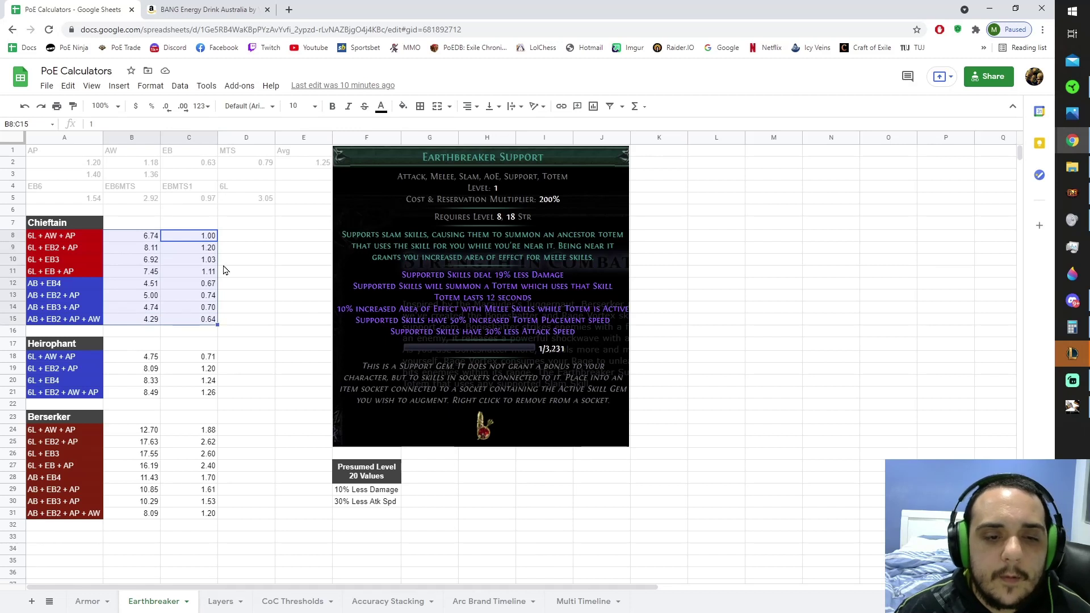
left_click(201, 250)
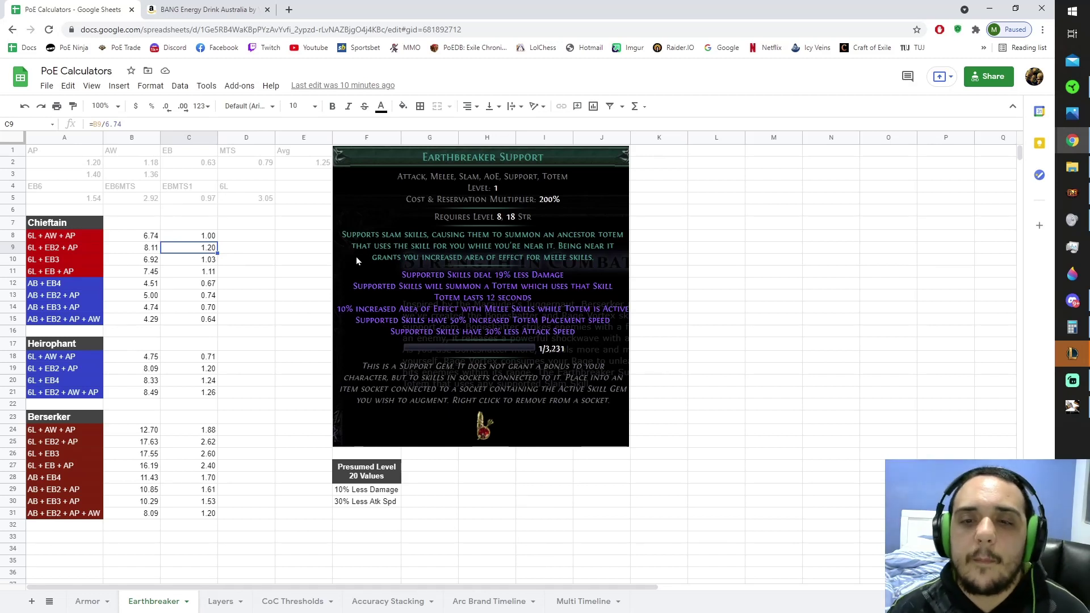
left_click(66, 250)
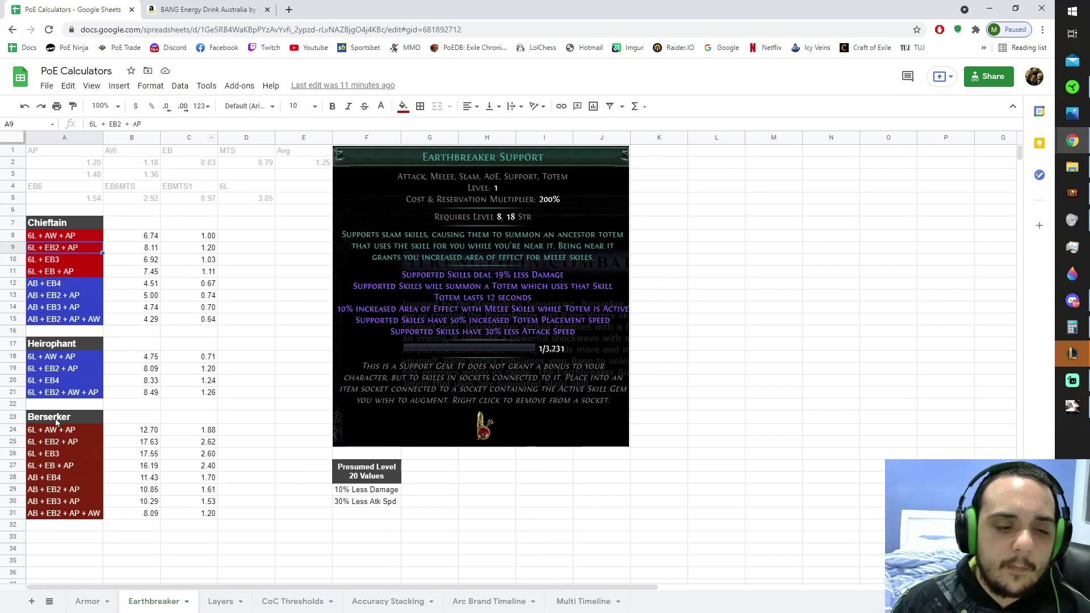
left_click_drag(56, 421, 210, 514)
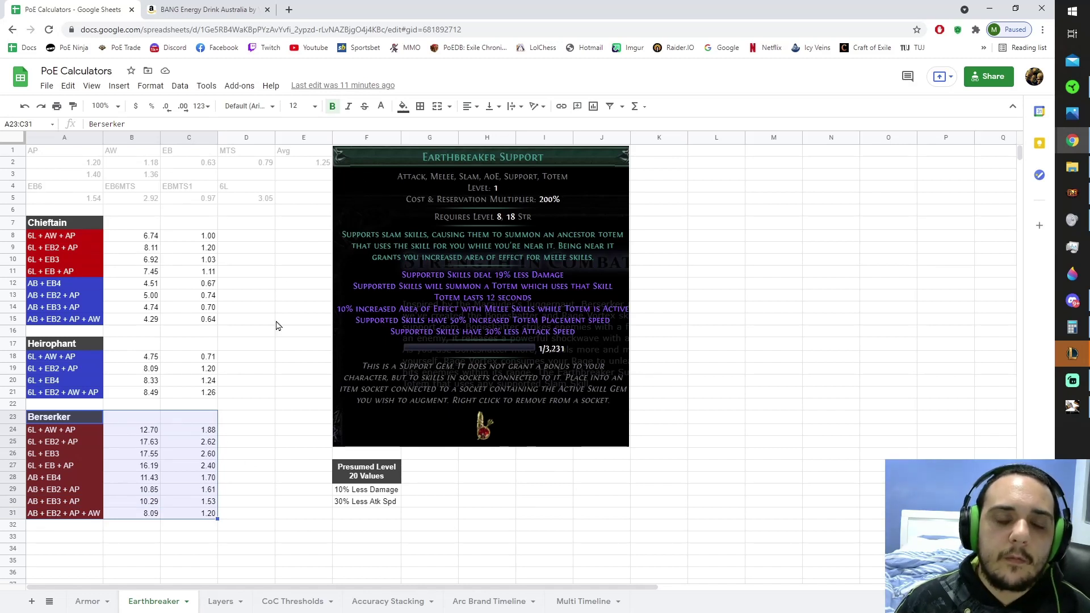
left_click(252, 455)
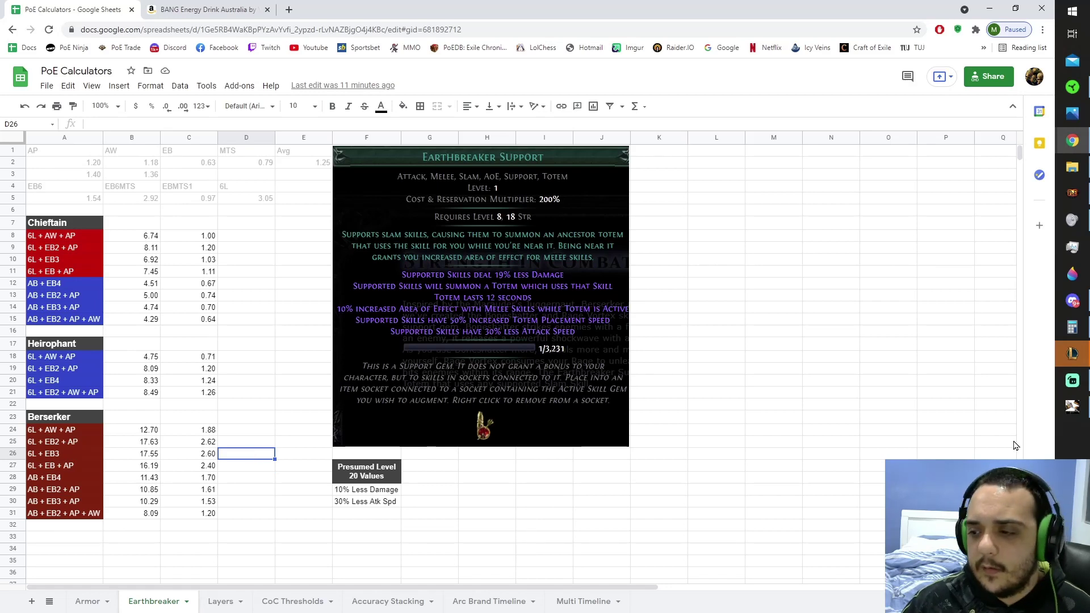
Switch to Path of Building, look over the ascendancy nodes on the passive tree, and return to the spreadsheet
left_click(1072, 407)
mouse_move(497, 176)
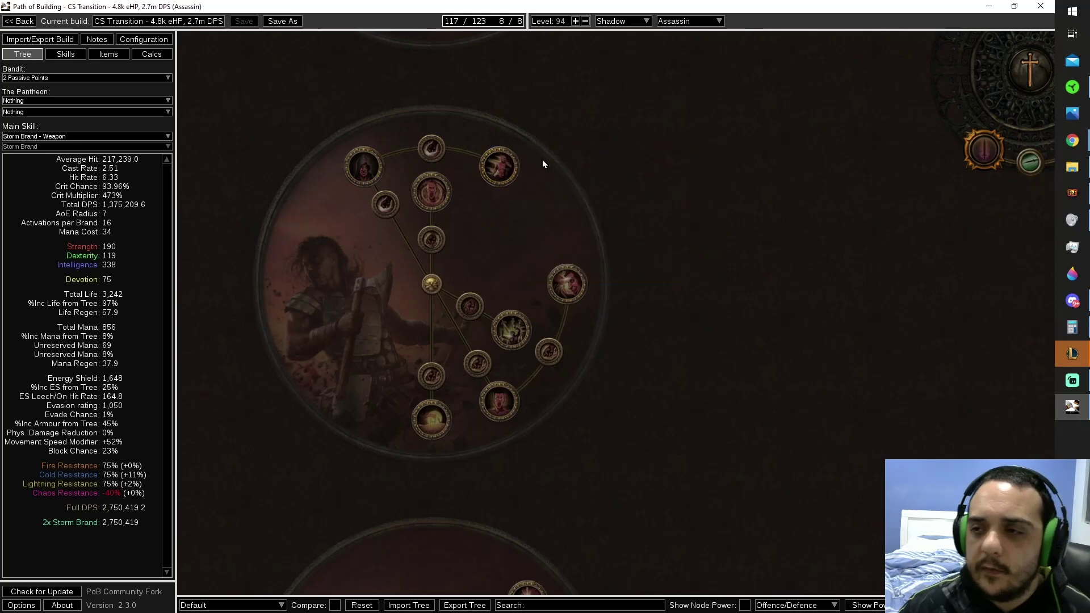
left_click(988, 7)
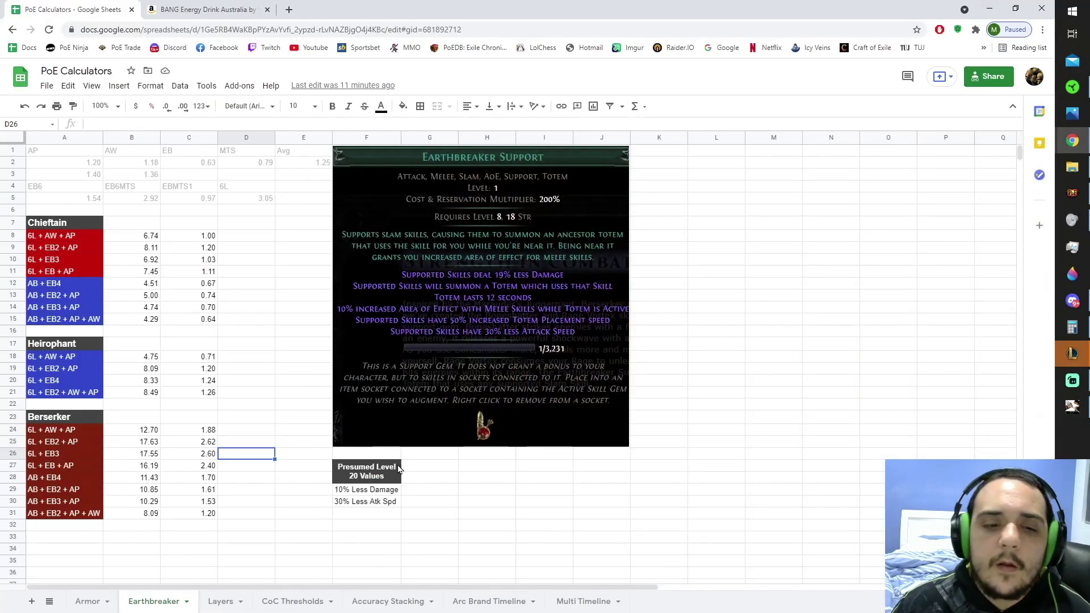
Review the relative values of the Berserker setups in cells C24 to C29
left_click(249, 481)
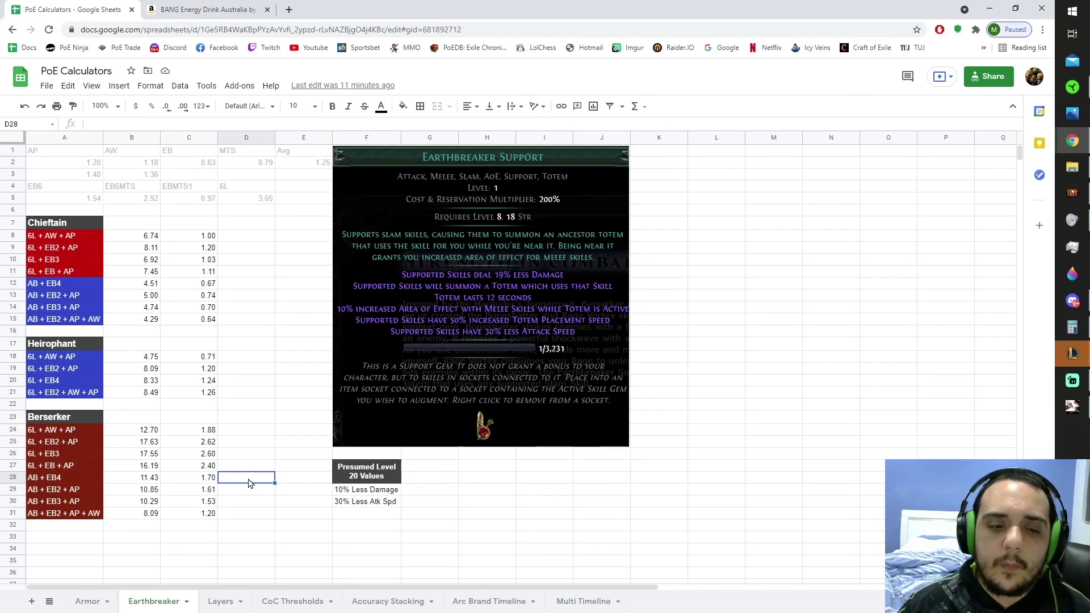
left_click(199, 430)
key("shift+Down")
key("shift+Down")
key("shift+Down")
key("shift+Down")
key("shift+Down")
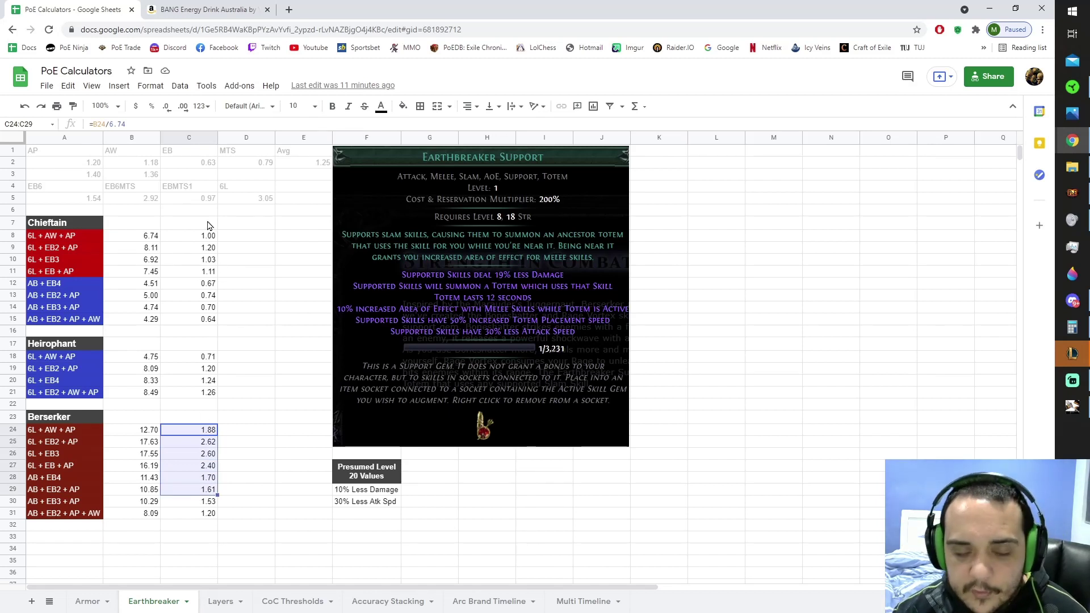
Compare the Chieftain relative values in cells C9 to C11 with the Berserker relative values in cells C24 to C31
left_click(211, 271)
left_click(206, 248, "shift")
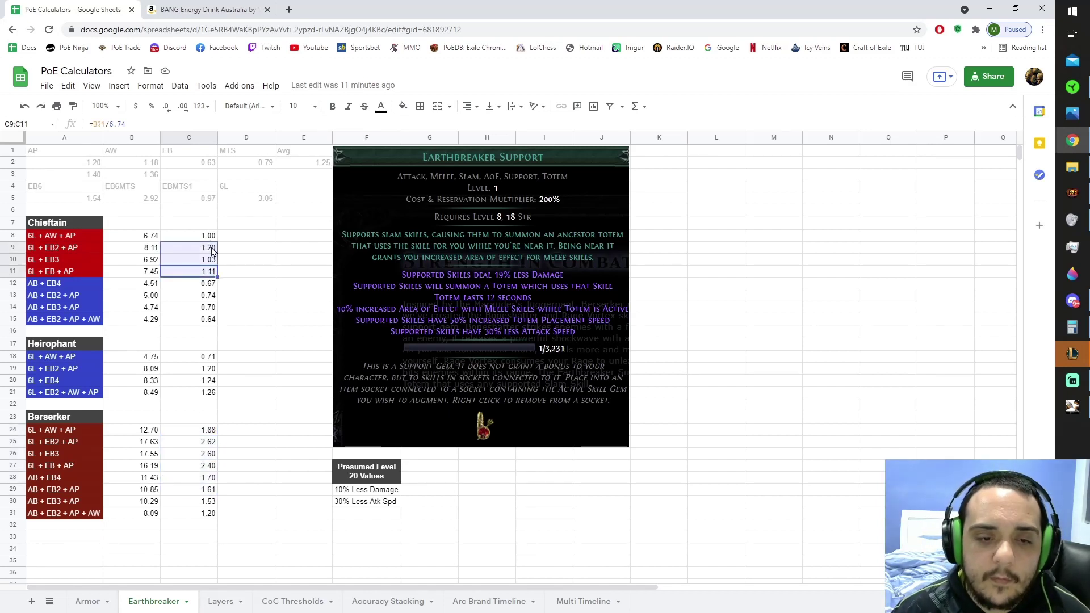
left_click(206, 248)
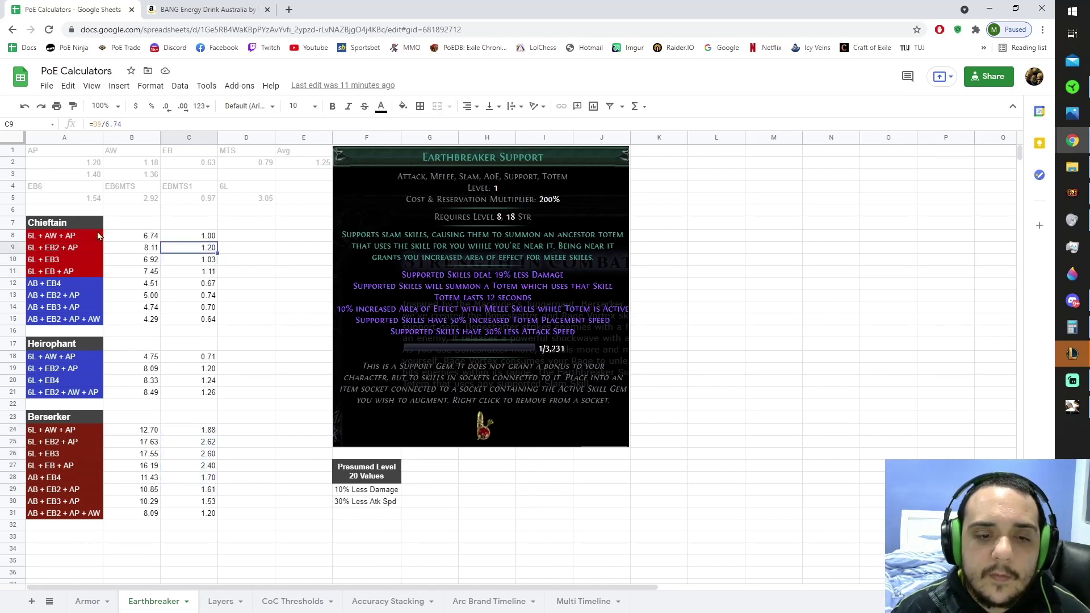
left_click(177, 431)
left_click_drag(191, 464, 199, 515)
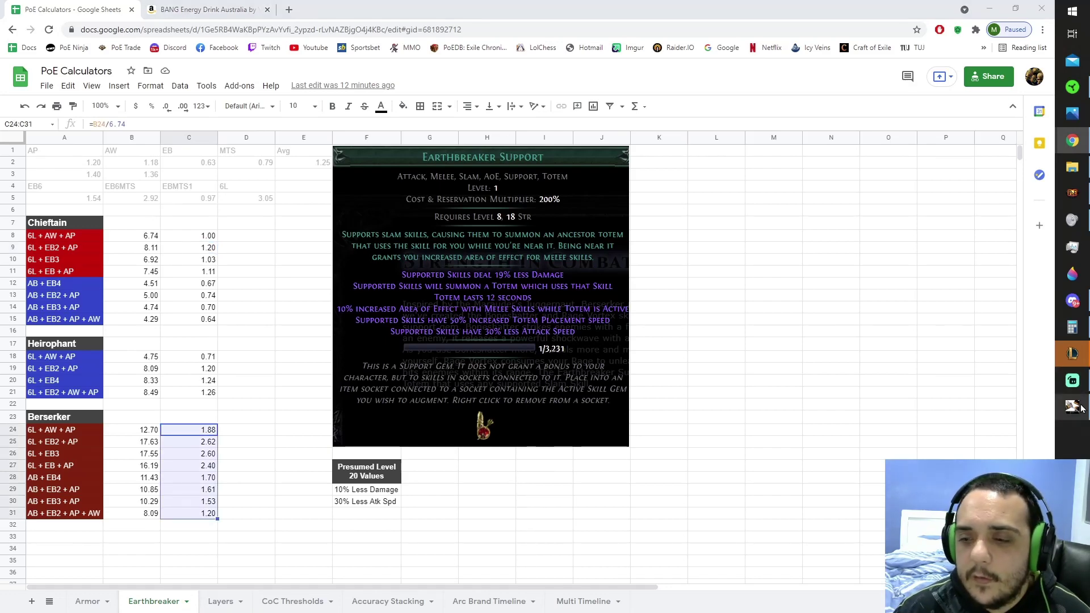
Recheck the lower ascendancy nodes in Path of Building and go back to the Berserker rows of the spreadsheet
key("alt+Tab")
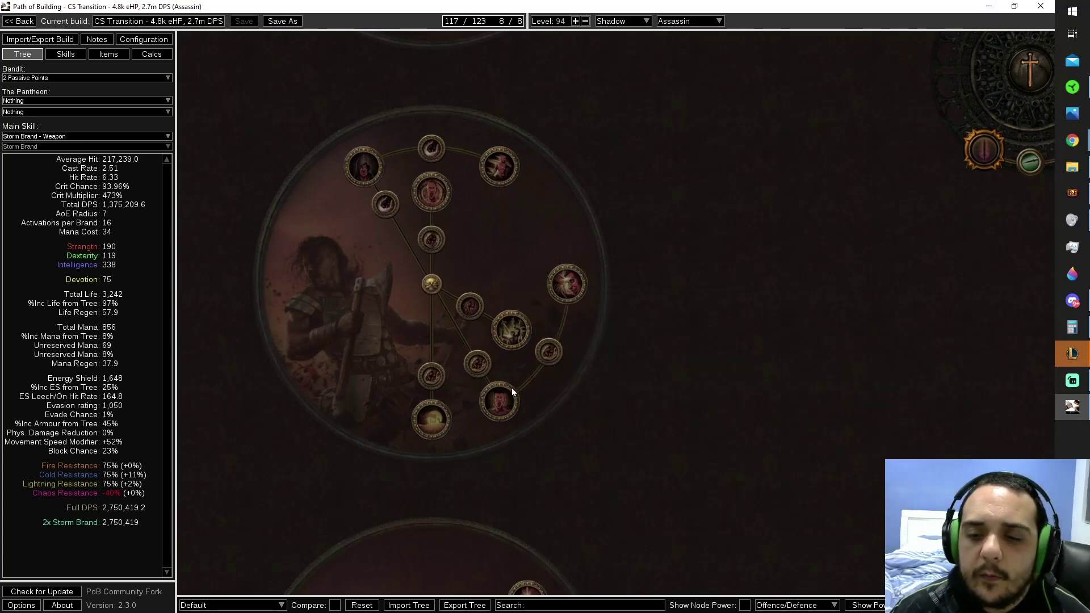
left_click(992, 6)
left_click(258, 453)
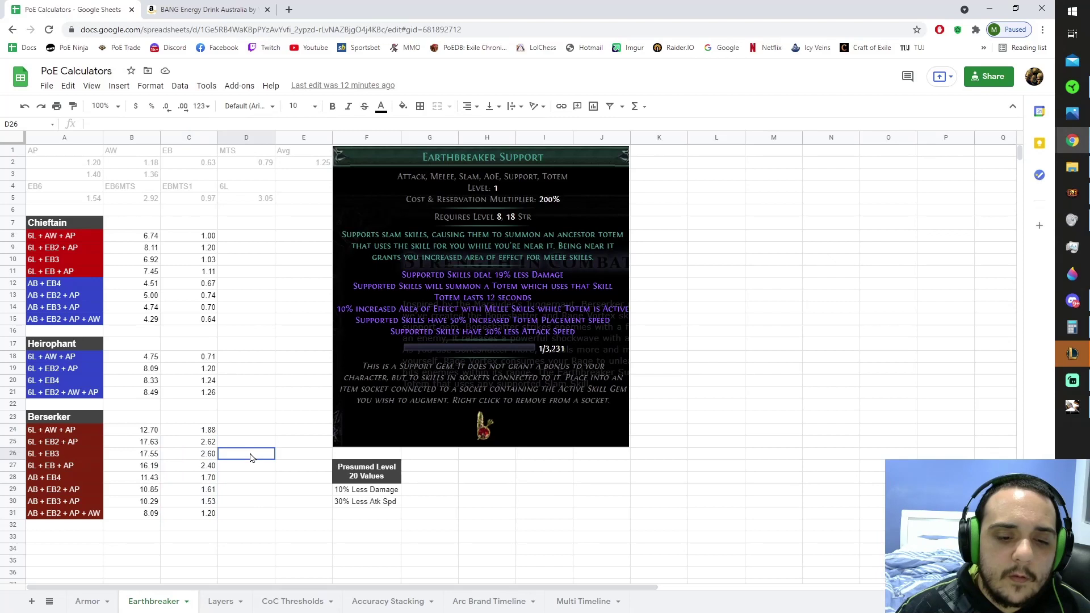
Compare the Berserker setups 6L + EB2 + AP and 6L + EB3 in rows 25 and 26, including their relative values
left_click(199, 456)
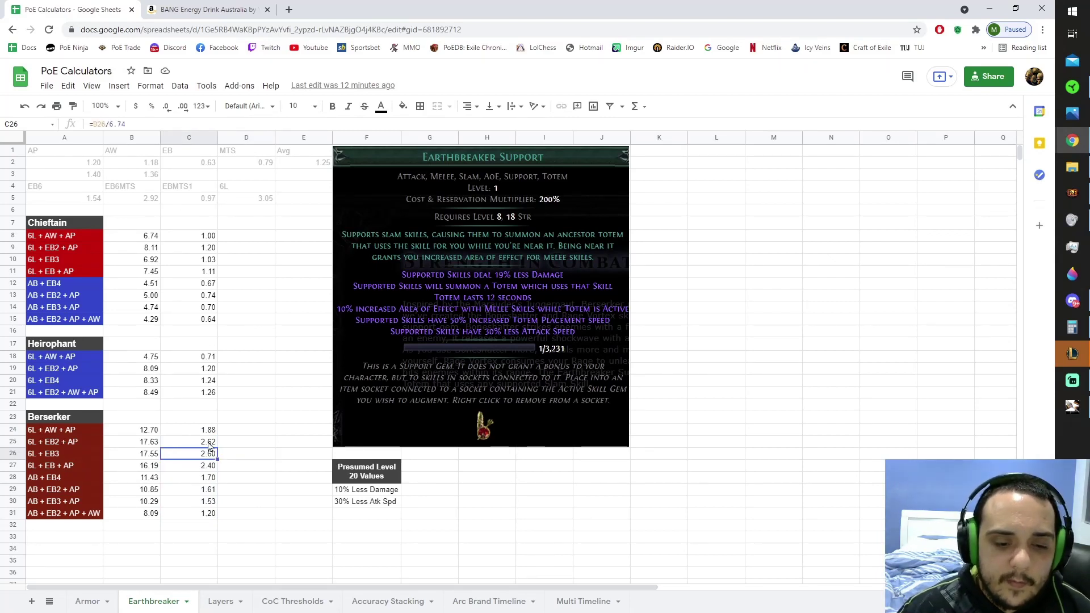
left_click(245, 465)
left_click(202, 444)
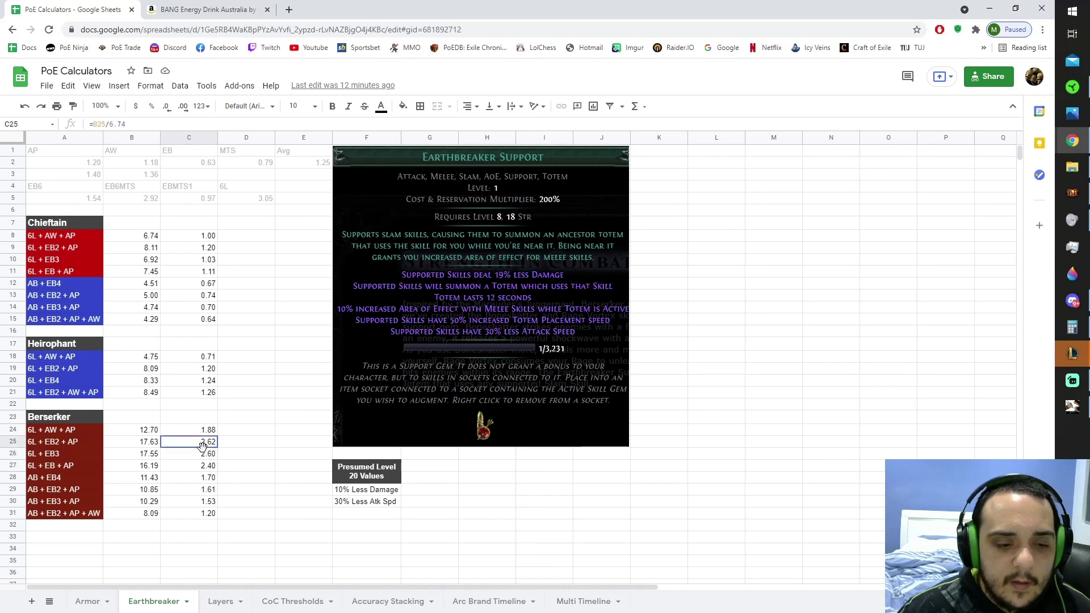
left_click_drag(203, 455, 94, 445)
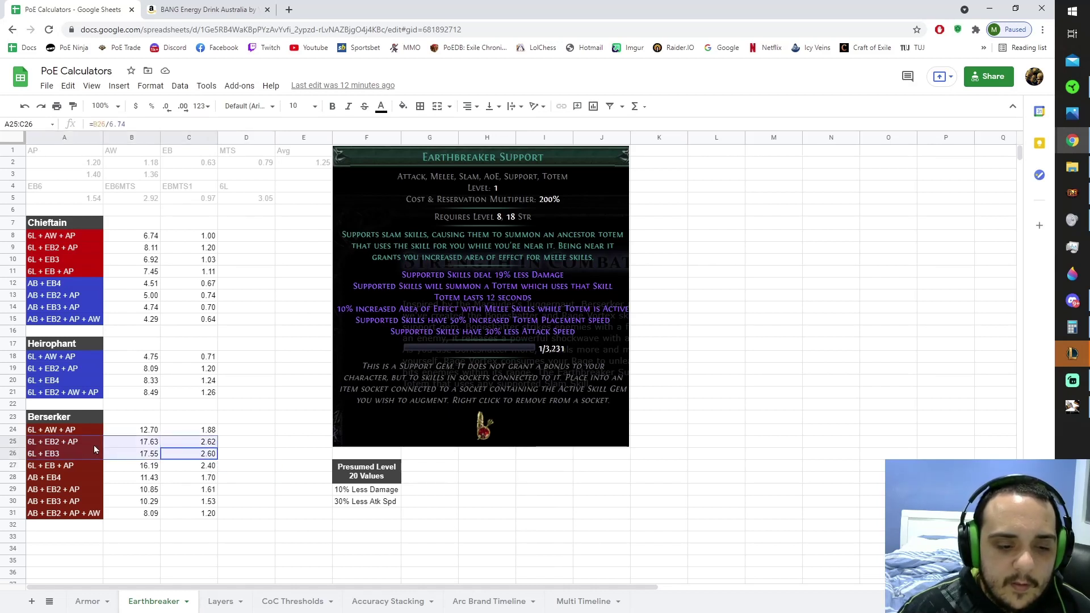
left_click(189, 458)
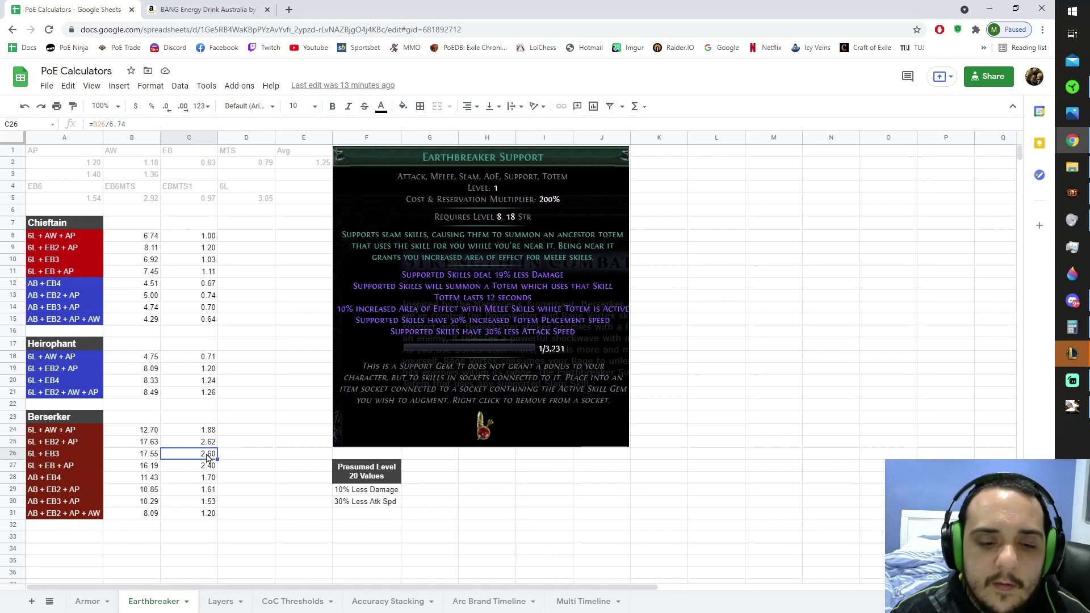
Check the Chieftain 6L + AW + AP baseline in C8 and the Avg multiplier in E2
left_click(199, 241)
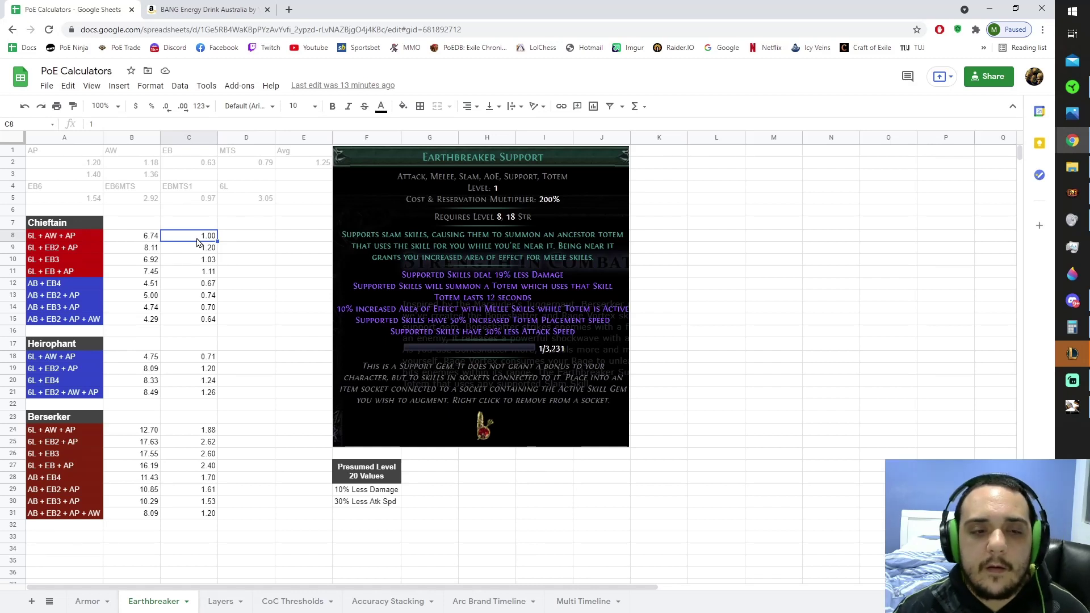
left_click(238, 437)
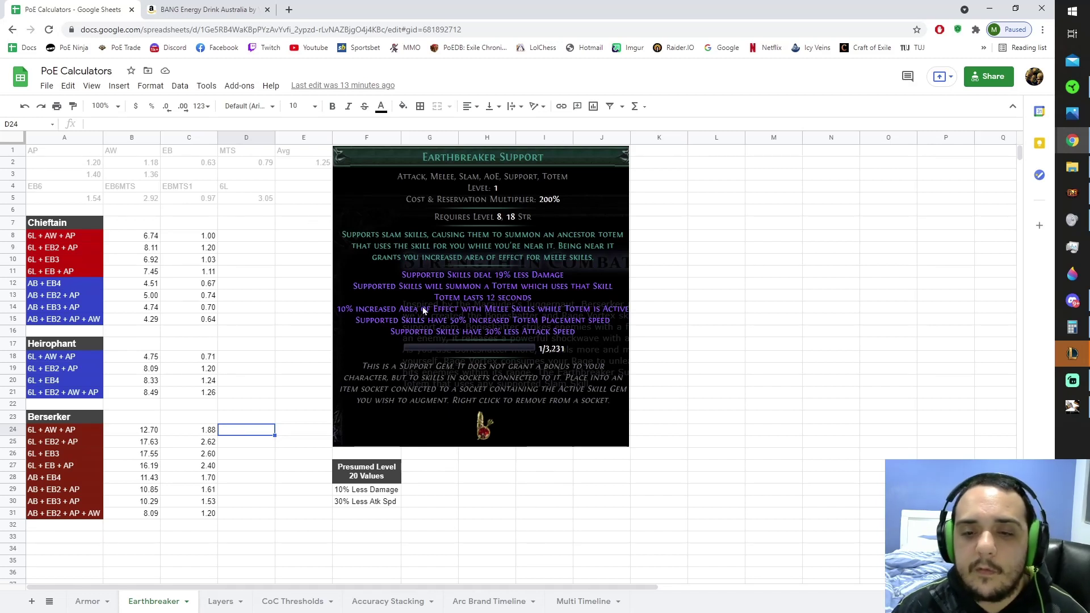
left_click(309, 187)
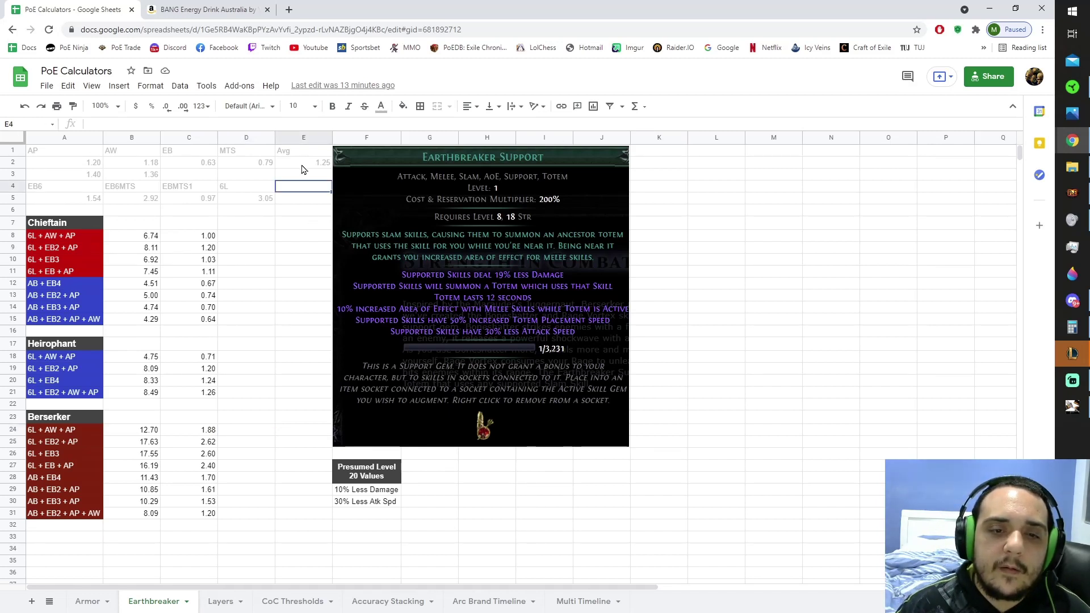
left_click(303, 166)
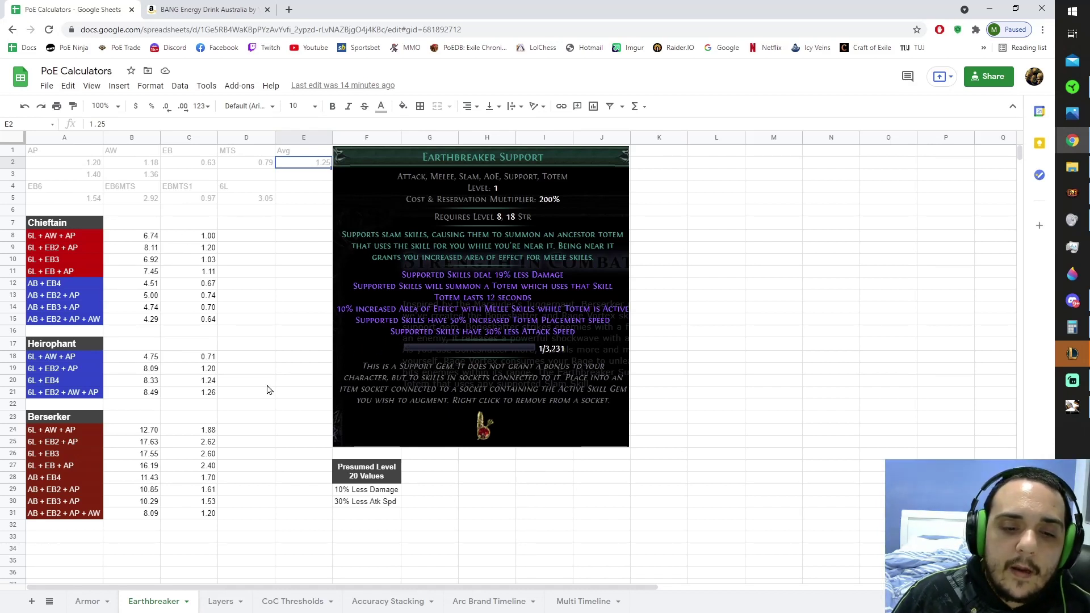
Compare the relative values in column C across classes, from Chieftain 6L + EB2 + AP down to the Berserker 6L setups
left_click(257, 404)
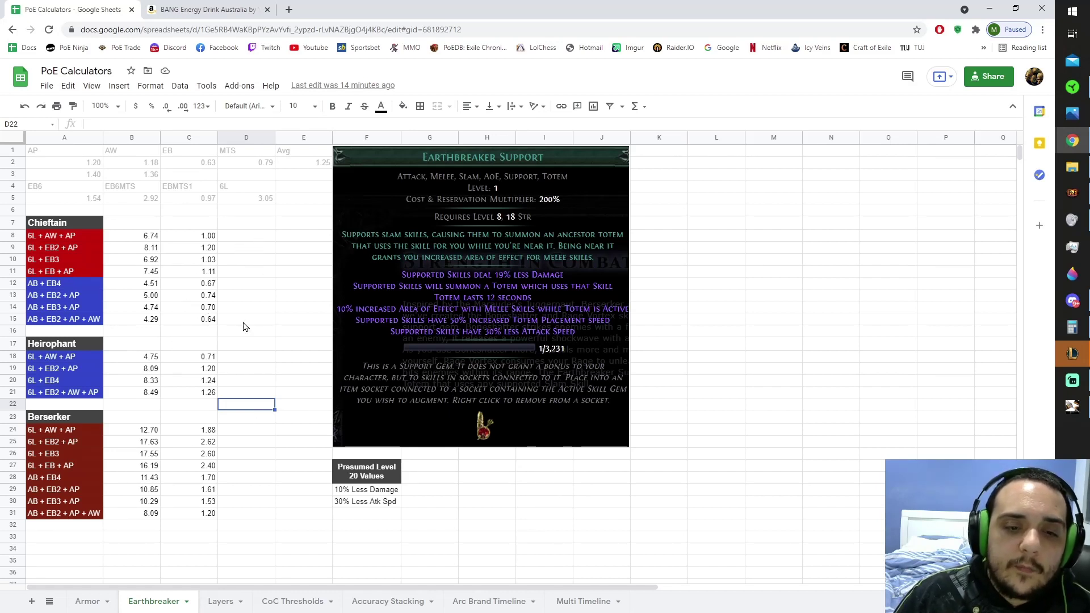
left_click(230, 336)
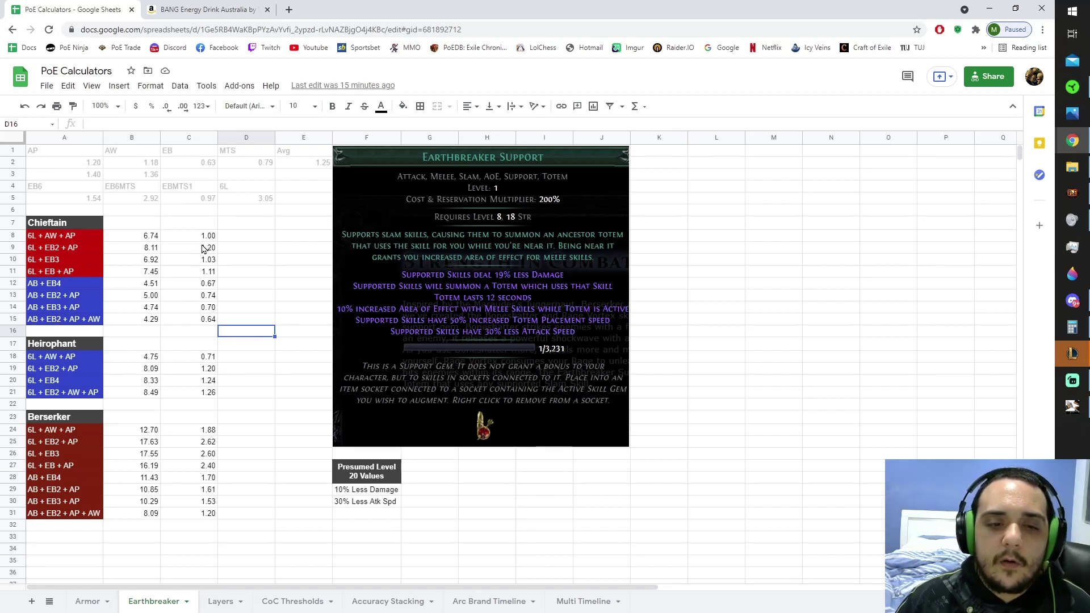
left_click_drag(204, 248, 200, 476)
left_click(239, 408)
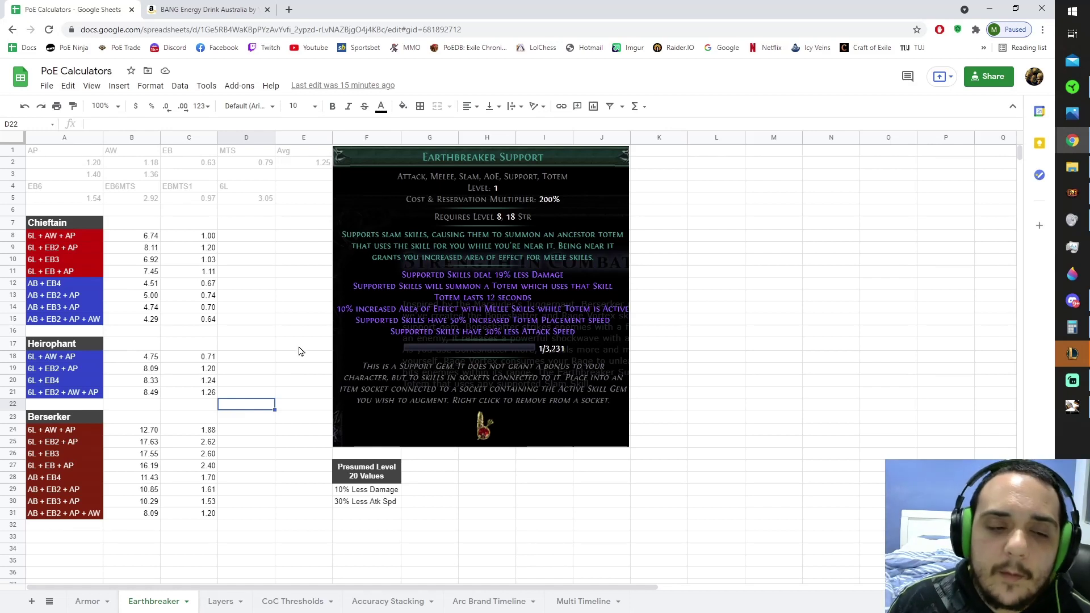
left_click(197, 420)
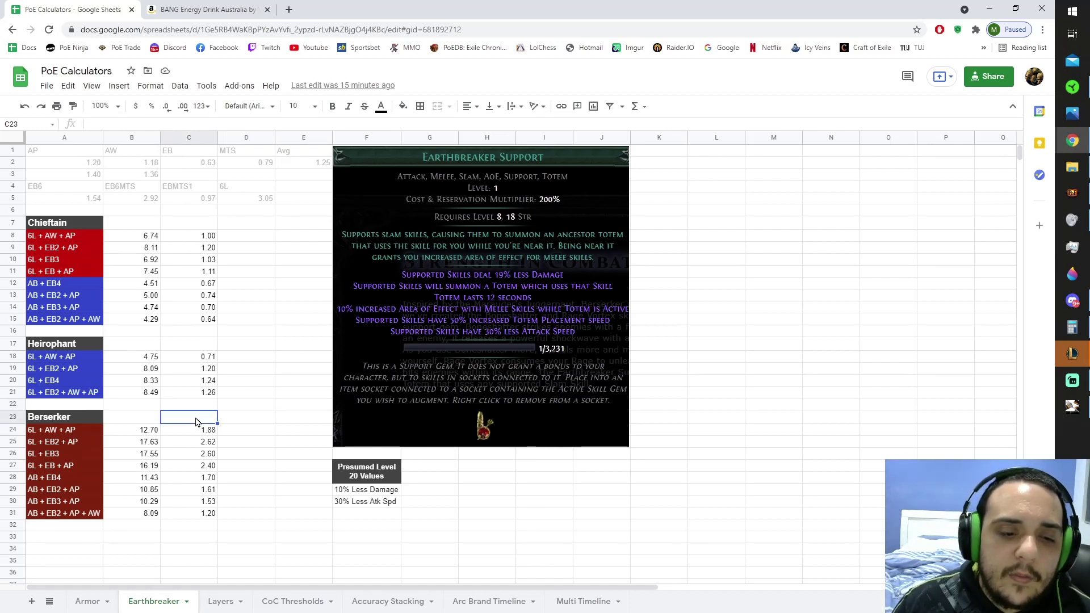